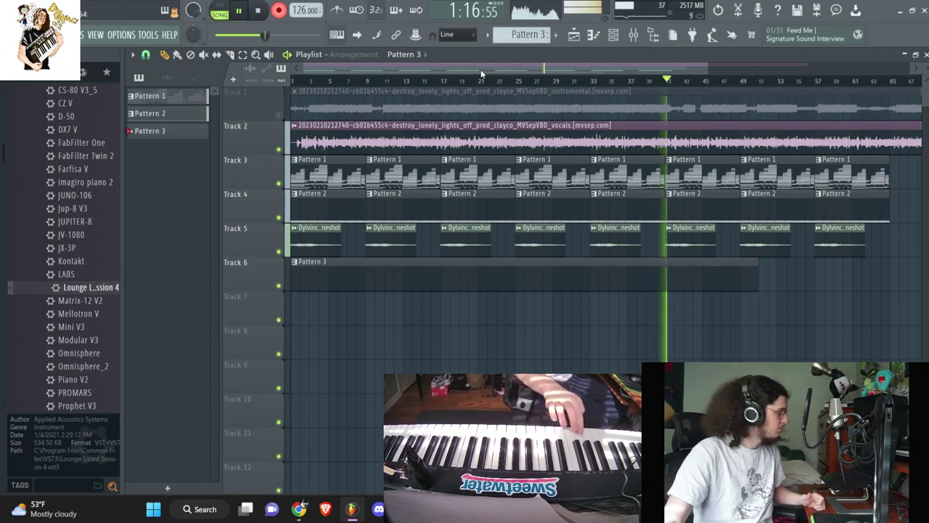
pyautogui.press('space')
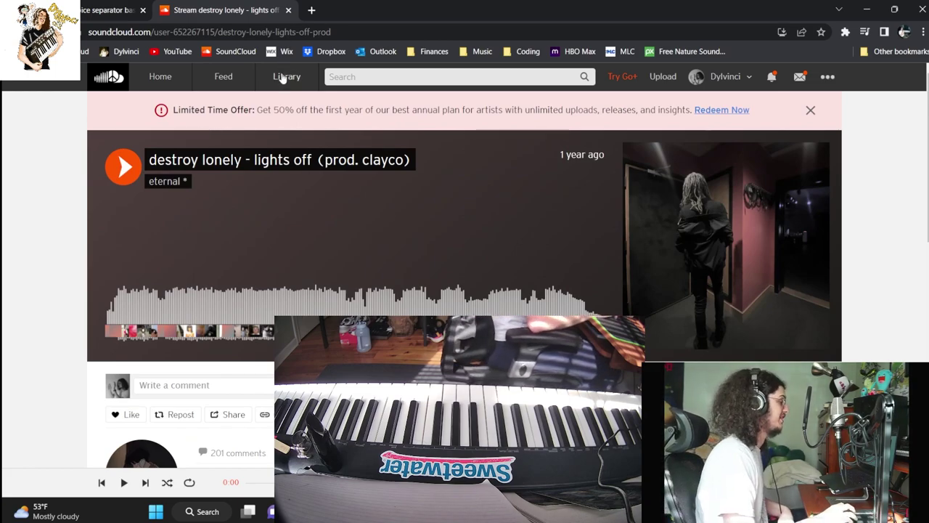
# Step: Search the web for "soundcloud to mp3" in a new browser tab and open the KlickAud downloader
pyautogui.click(311, 10)
pyautogui.write('soundcloud to mp3')
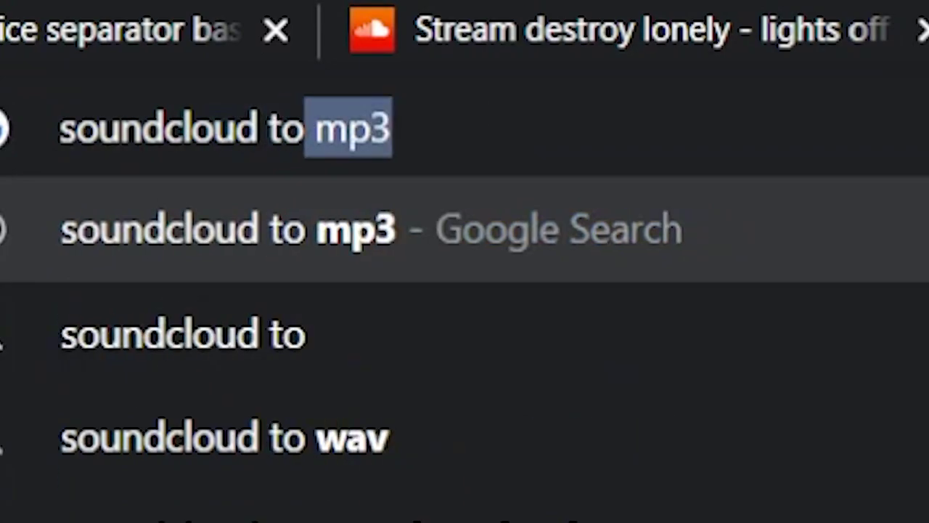
pyautogui.press('Return')
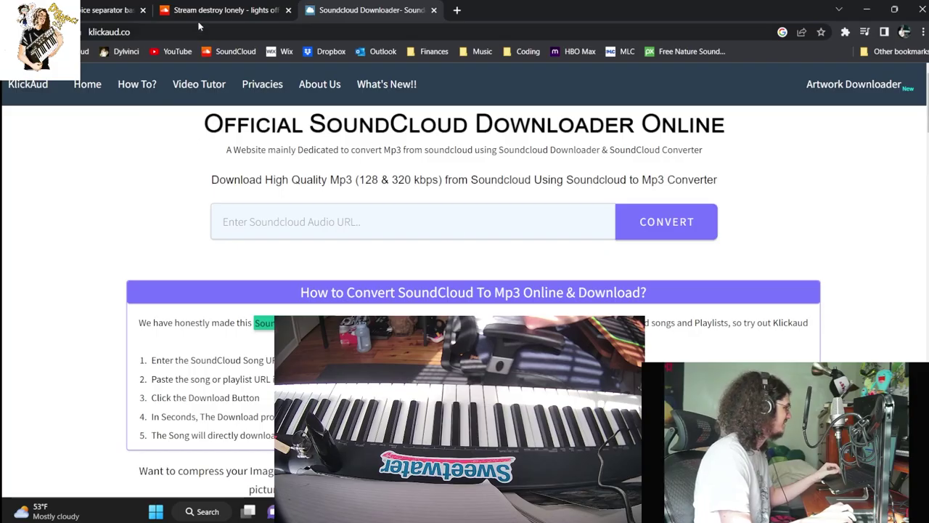
# Step: Copy the "destroy lonely - lights off" track's SoundCloud URL and convert it to MP3 on KlickAud
pyautogui.click(218, 10)
pyautogui.click(239, 31)
pyautogui.hotkey('ctrl', 'c')
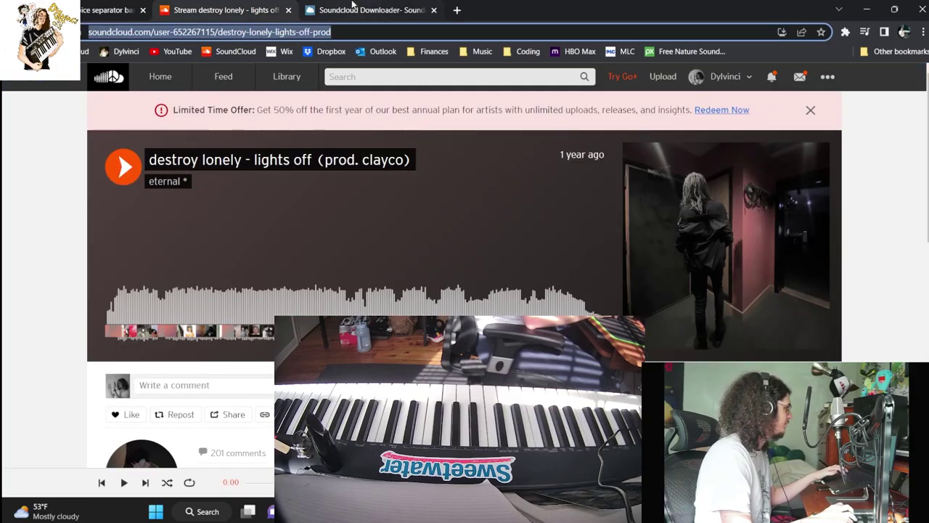
pyautogui.click(353, 7)
pyautogui.click(385, 208)
pyautogui.hotkey('ctrl', 'v')
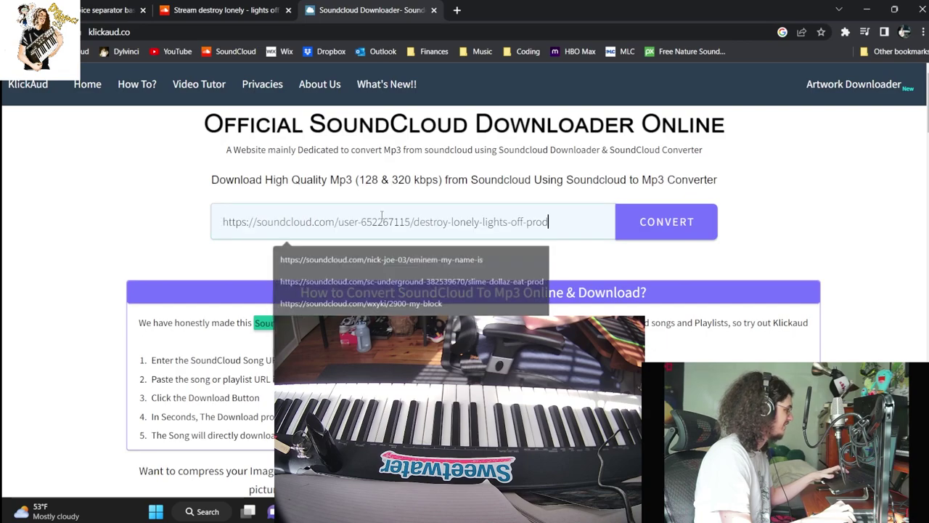
pyautogui.click(626, 220)
# Step: Open mvsep.com in a new browser tab and place that tab beside the existing separation results tab
pyautogui.click(131, 11)
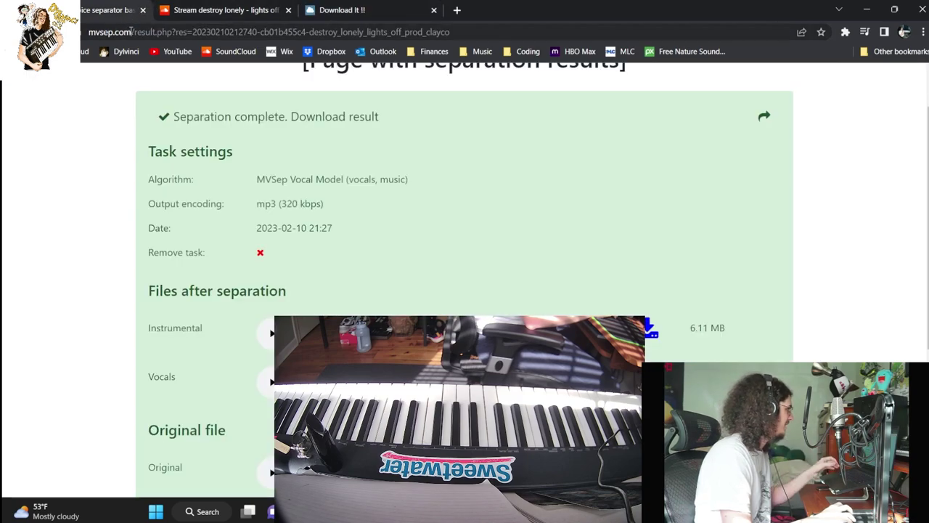
pyautogui.click(130, 31)
pyautogui.hotkey('ctrl', 'c')
pyautogui.click(455, 10)
pyautogui.hotkey('ctrl', 'v')
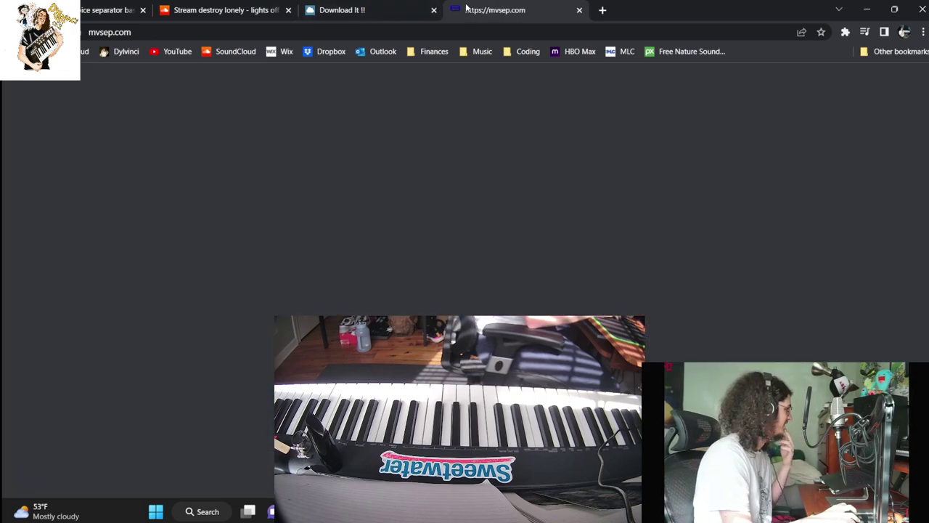
pyautogui.moveTo(506, 5); pyautogui.dragTo(200, 5)
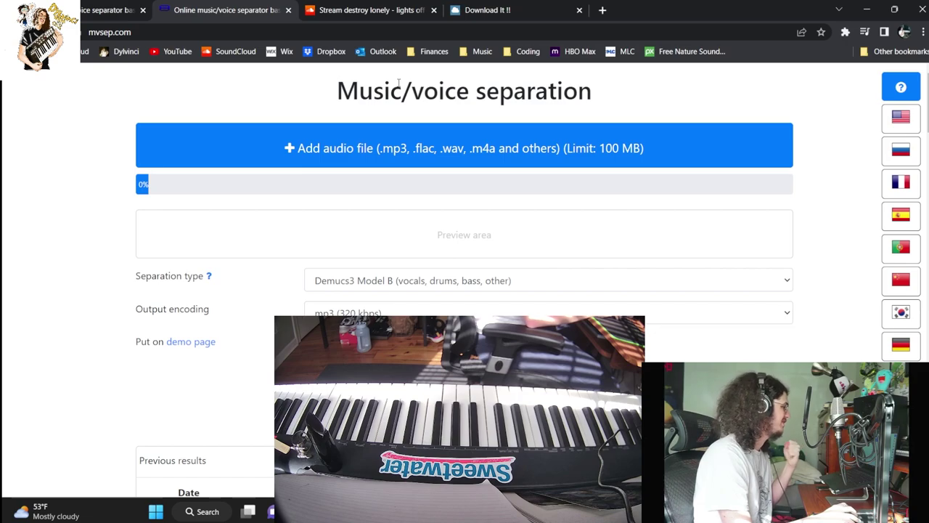
# Step: Load the downloaded MP3 on mvsep.com, set the separation type to UVRv5 Demucs (vocals, music), and close the page
pyautogui.scroll(-1, 399, 95)
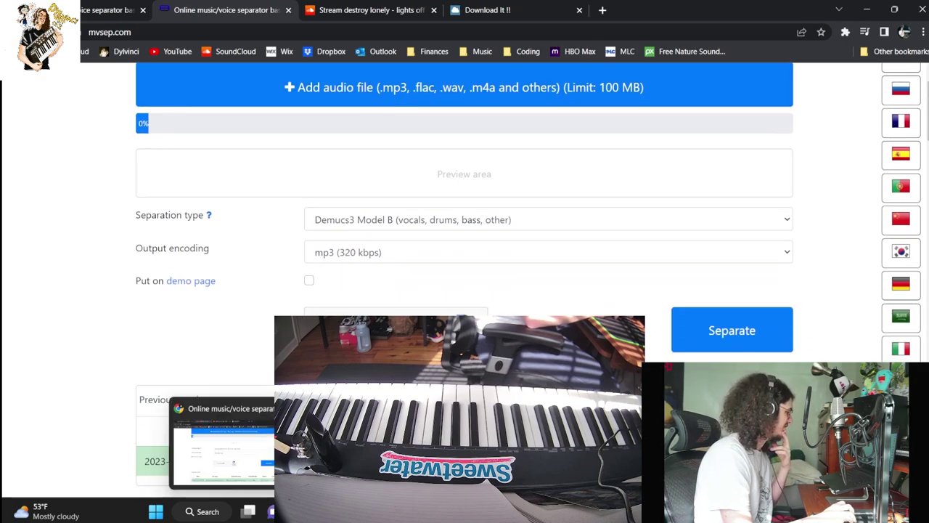
pyautogui.scroll(-1, 415, 190)
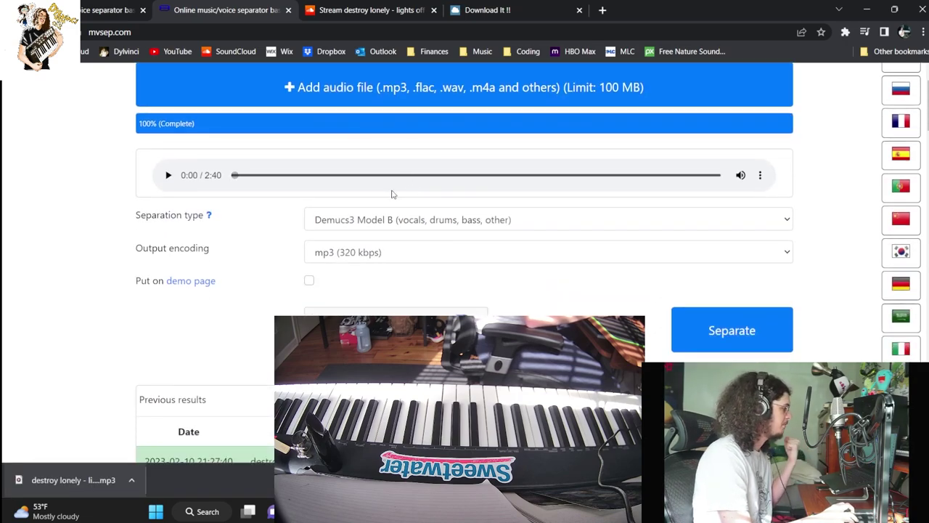
pyautogui.scroll(-1, 392, 194)
pyautogui.scroll(1, 388, 194)
pyautogui.click(387, 218)
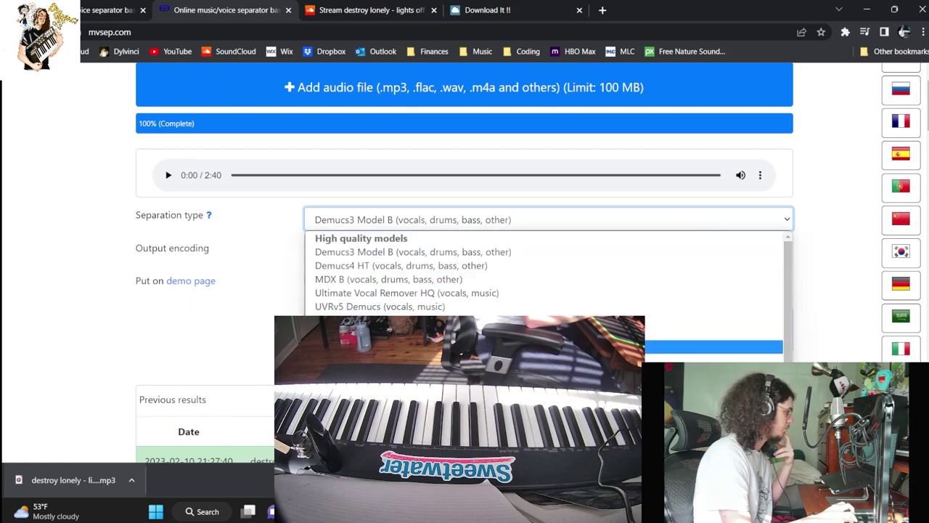
pyautogui.scroll(-2, 407, 276)
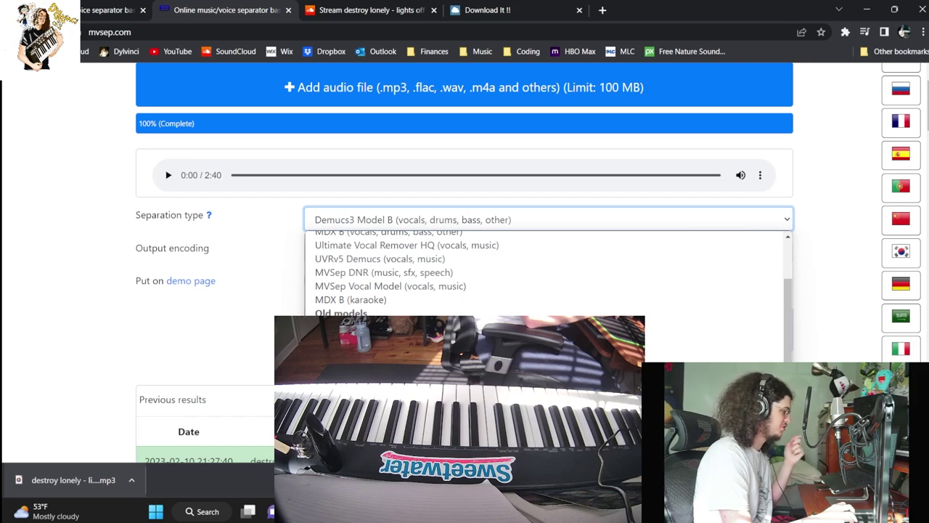
pyautogui.scroll(2, 479, 323)
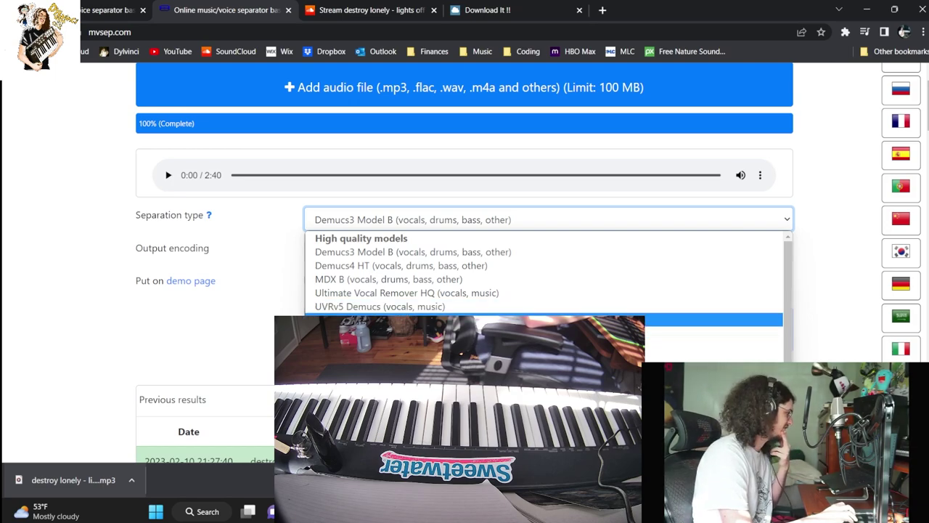
pyautogui.click(390, 308)
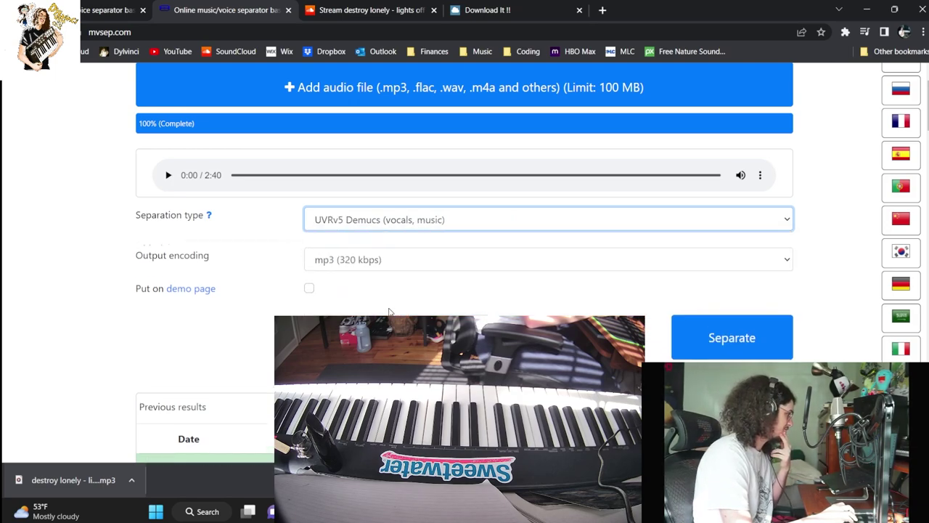
pyautogui.hotkey('ctrl', 'w')
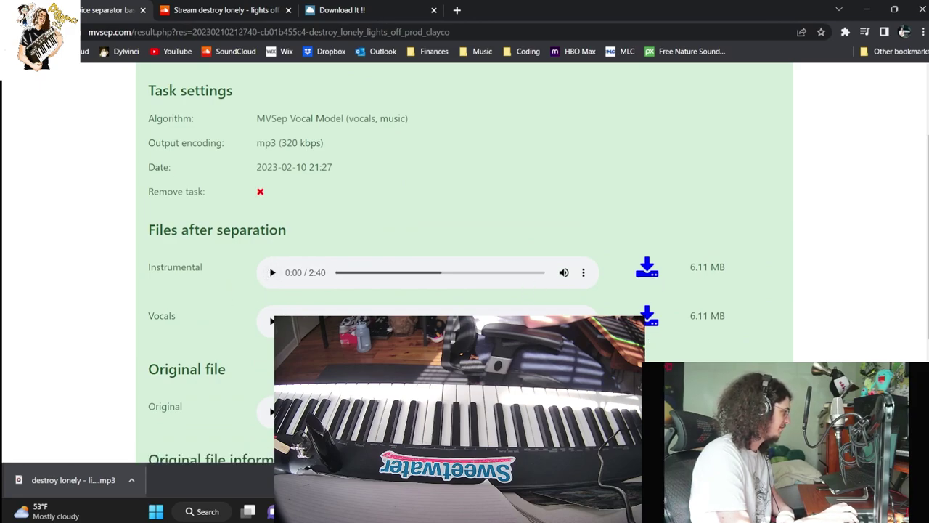
# Step: Switch to FL Studio and play the instrumental track soloed from the start of the playlist
pyautogui.hotkey('alt', 'Tab')
pyautogui.scroll(4, 294, 127)
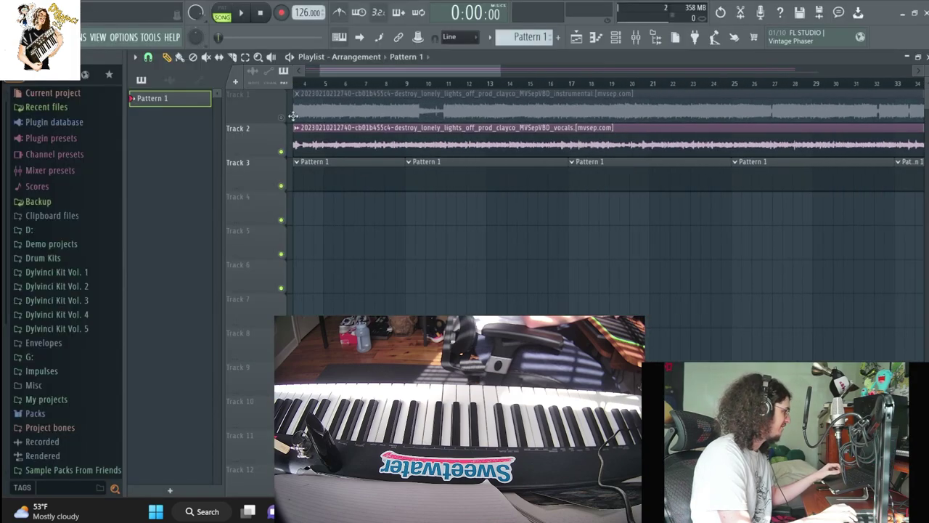
pyautogui.moveTo(373, 74); pyautogui.dragTo(337, 76)
pyautogui.click(281, 117)
pyautogui.press('space')
pyautogui.rightClick(281, 118)
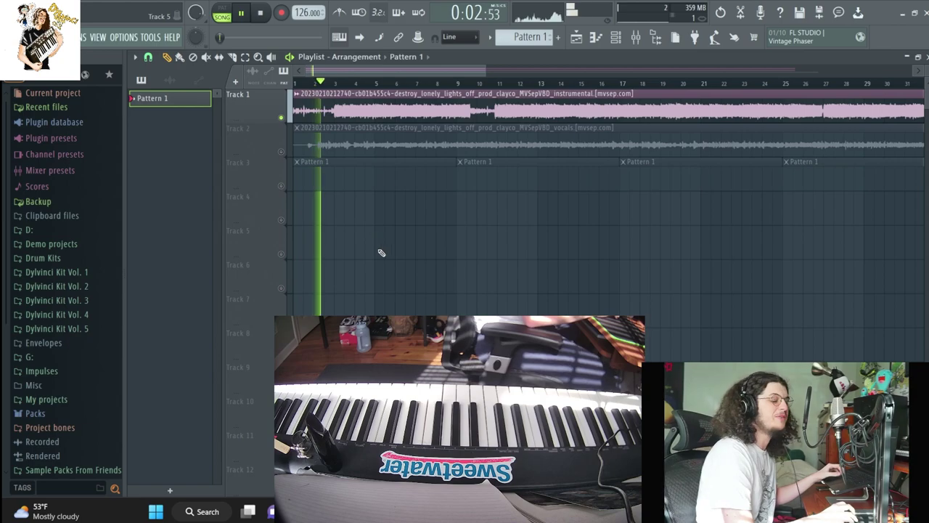
# Step: Restart playback with the vocals on Track 2 enabled and the instrumental on Track 1 muted
pyautogui.press('space')
pyautogui.click(281, 150)
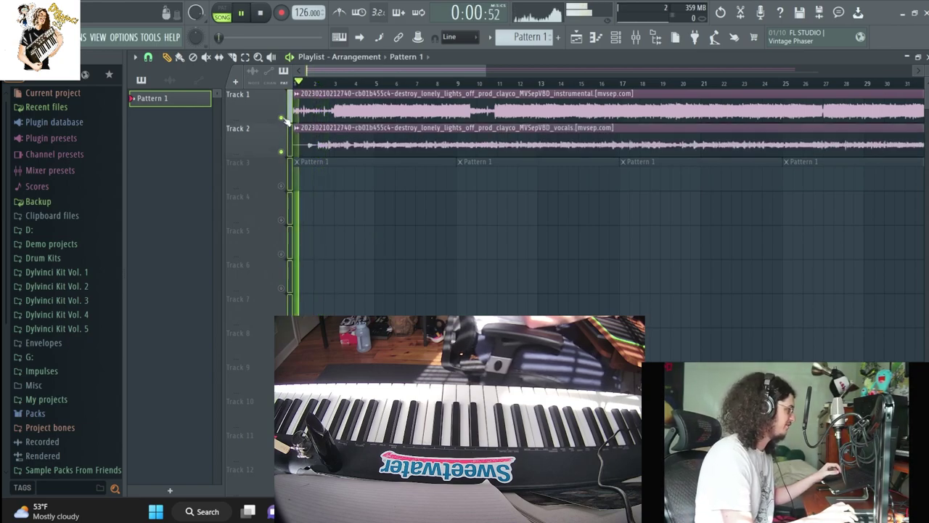
pyautogui.click(282, 117)
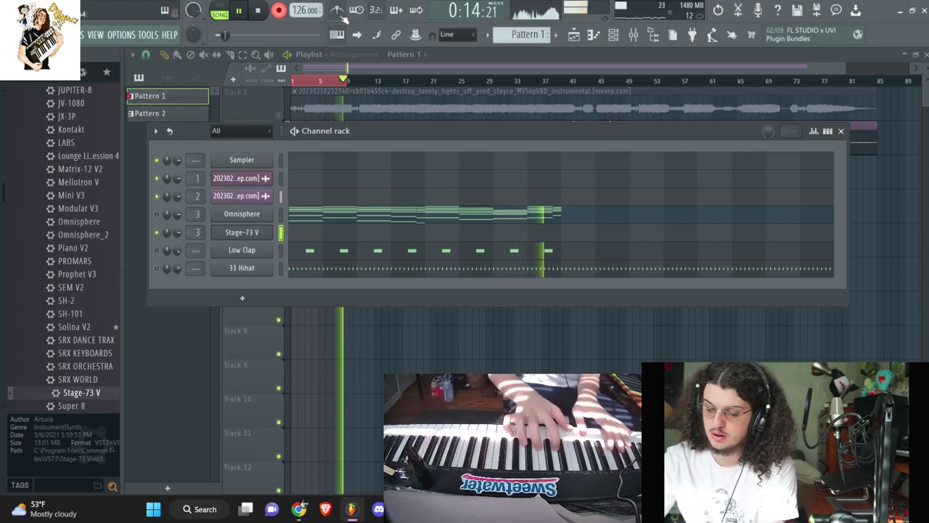
# Step: Play back the recorded Stage-73 V part with its notes shown in the piano roll
pyautogui.press('space')
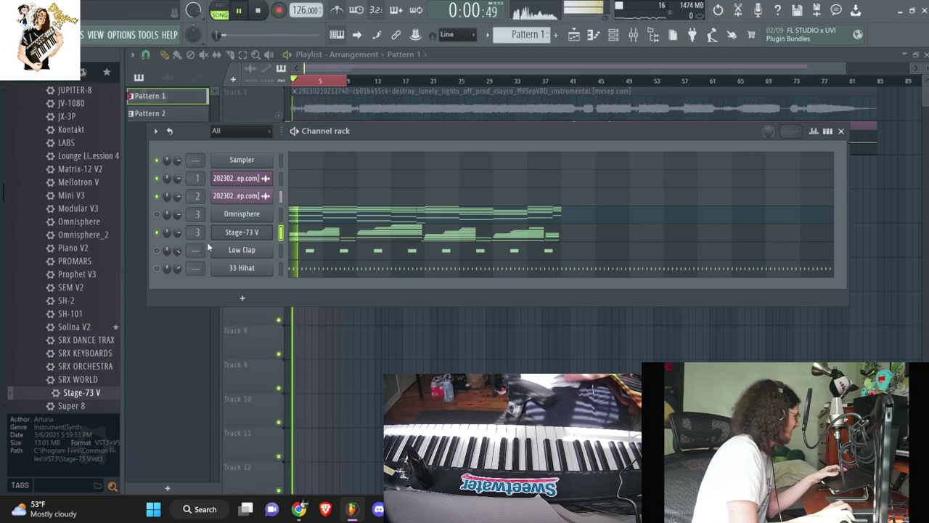
pyautogui.click(261, 196)
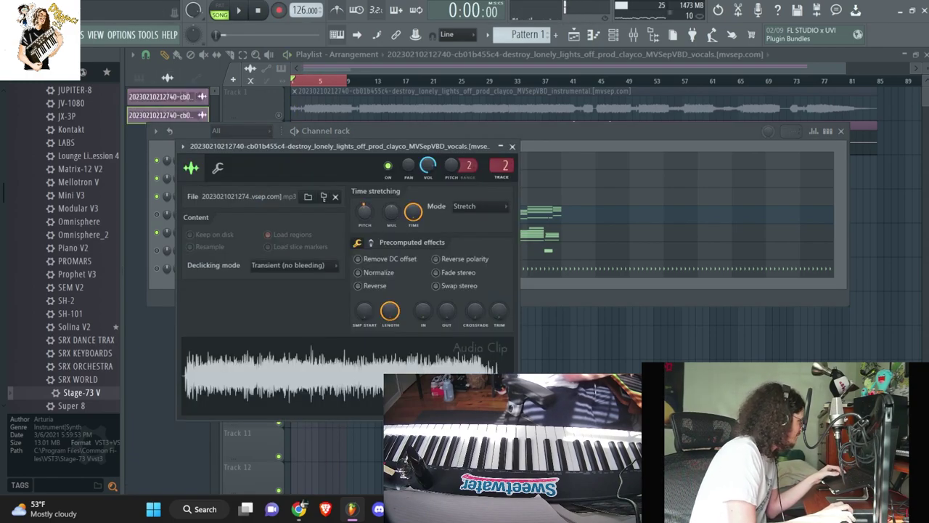
pyautogui.click(546, 240)
pyautogui.press('space')
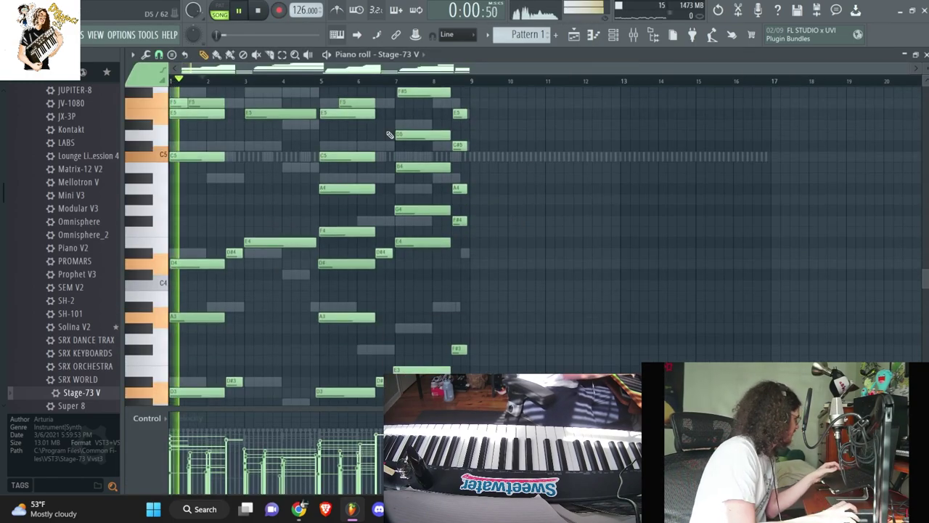
# Step: Show the channel rack and open the SP1200 Drum Kit folder inside Drum Kits in the browser
pyautogui.press('F6')
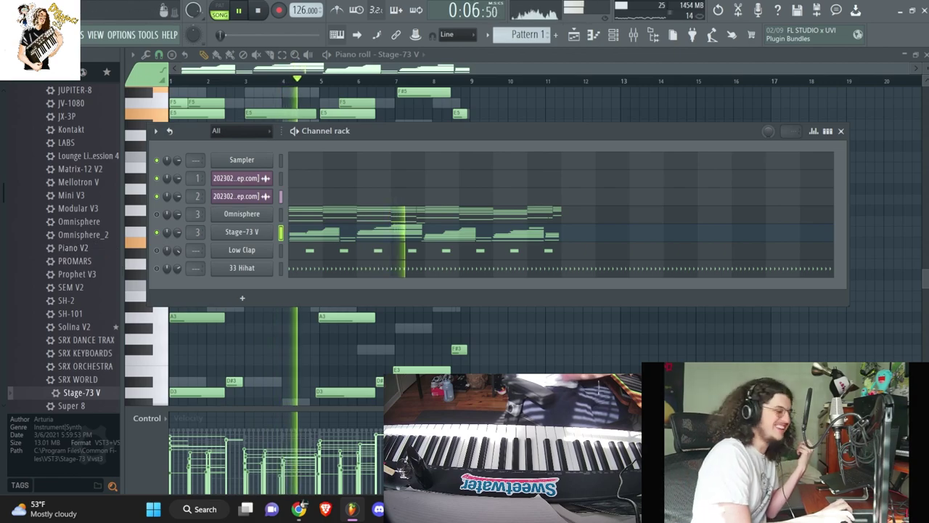
pyautogui.click(22, 71)
pyautogui.click(44, 257)
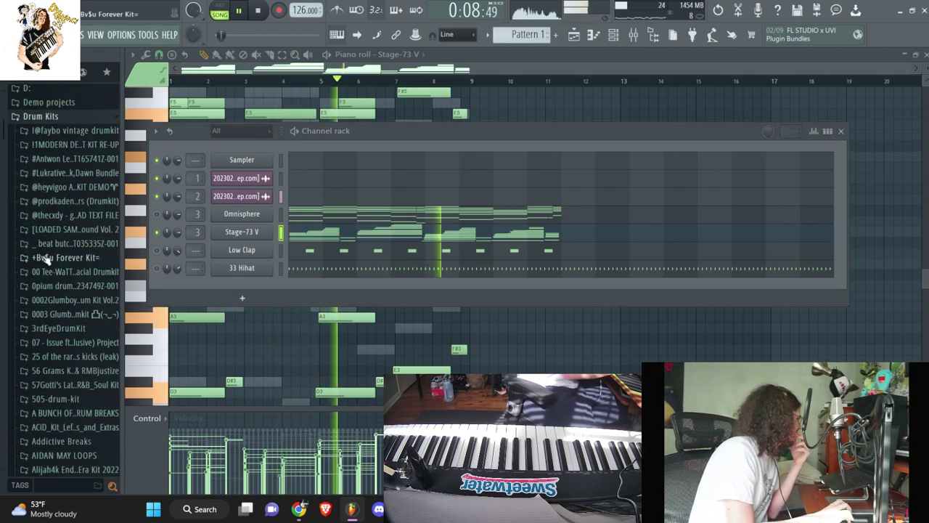
pyautogui.scroll(-20, 45, 259)
pyautogui.scroll(-15, 45, 259)
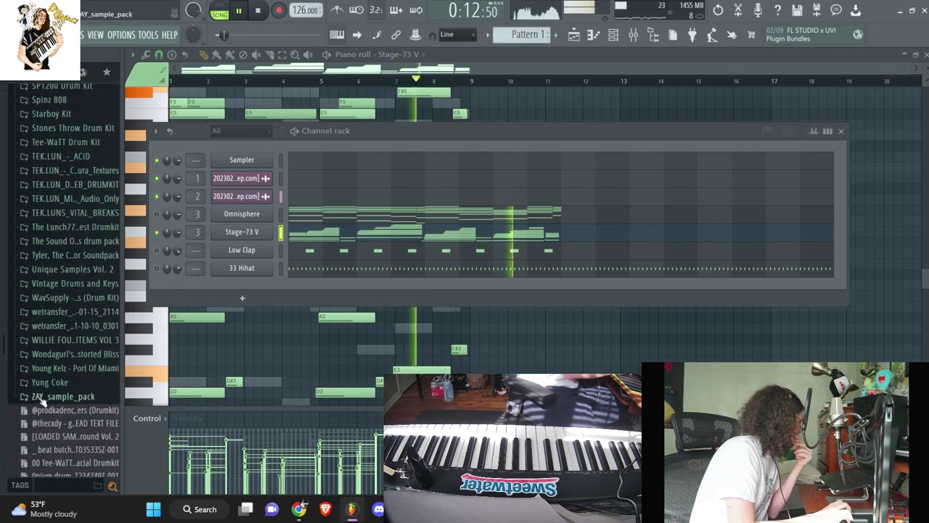
pyautogui.scroll(-2, 41, 399)
pyautogui.scroll(5, 51, 348)
pyautogui.click(58, 243)
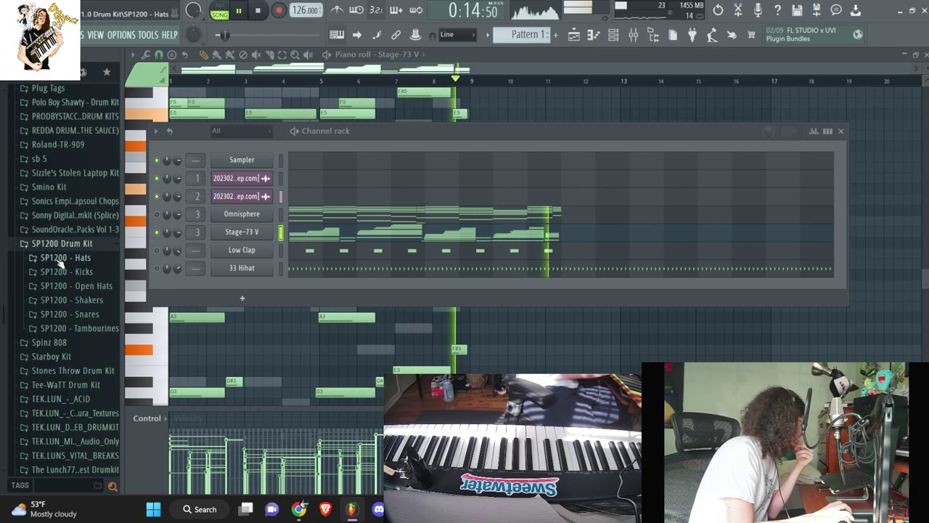
# Step: Audition samples in the SP1200 - Snares folder and add SPSN018 to the channel rack as a new channel
pyautogui.click(64, 316)
pyautogui.click(78, 329)
pyautogui.click(68, 212)
pyautogui.click(66, 317)
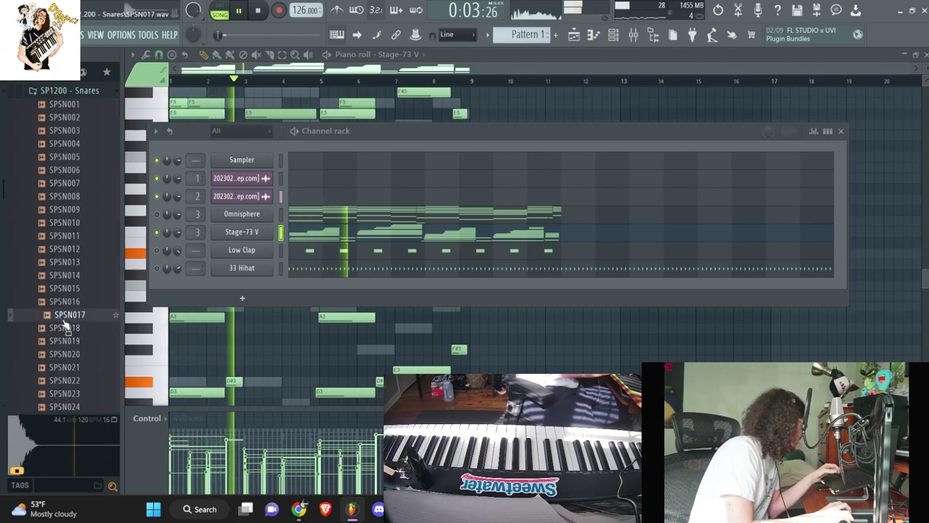
pyautogui.click(66, 328)
pyautogui.moveTo(66, 330); pyautogui.dragTo(231, 296)
# Step: Program C5 notes for SPSN018 on beats two and four across bars 1 to 8 in the piano roll
pyautogui.click(368, 289)
pyautogui.moveTo(191, 196); pyautogui.dragTo(178, 151)
pyautogui.click(201, 156)
pyautogui.click(219, 156)
pyautogui.click(239, 156)
pyautogui.hotkey('ctrl', 'a')
pyautogui.hotkey('ctrl', 'b')
pyautogui.hotkey('ctrl', 'a')
pyautogui.hotkey('ctrl', 'b')
pyautogui.moveTo(327, 158); pyautogui.dragTo(336, 157)
pyautogui.hotkey('ctrl', 'd')
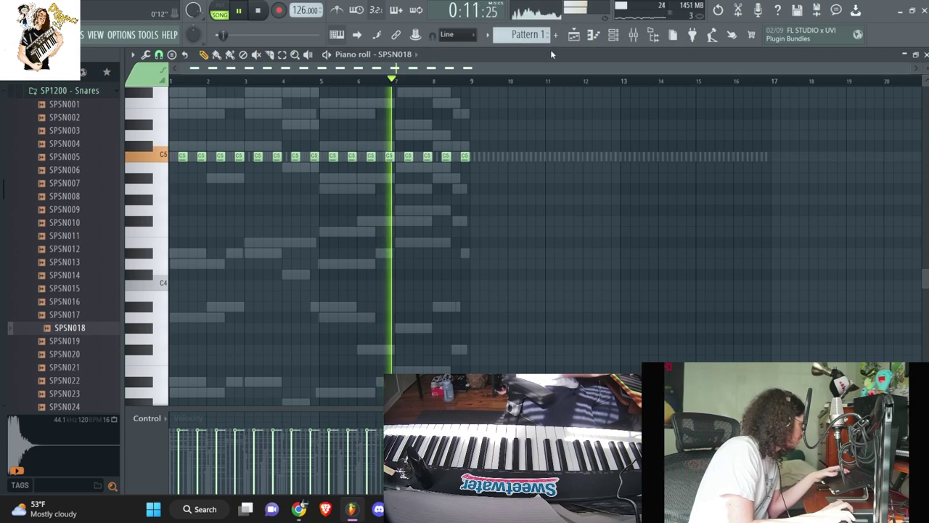
# Step: Replace the snare channel's sample with SPSN019 in the channel rack
pyautogui.click(617, 38)
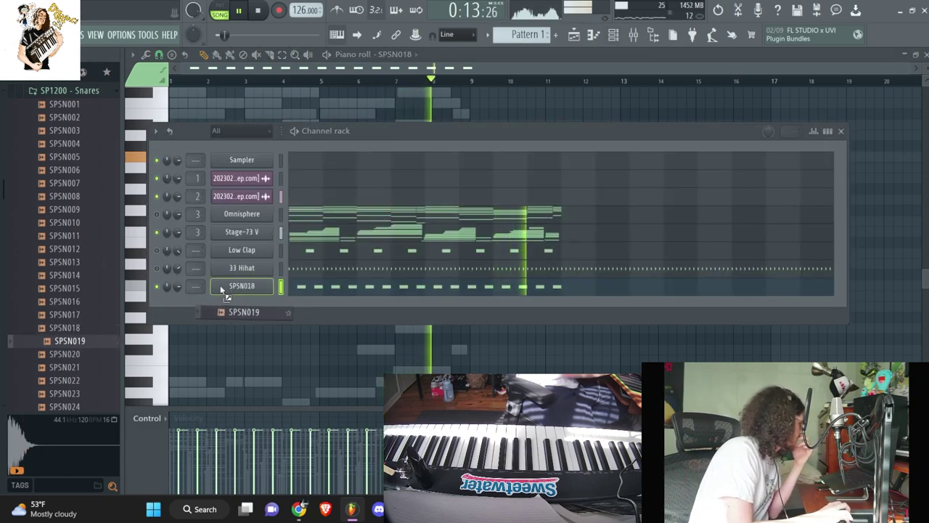
pyautogui.moveTo(221, 287); pyautogui.dragTo(219, 295)
# Step: Add the SPOH09 sample from the SP1200 - Open Hats folder to the channel rack as a new channel
pyautogui.scroll(6, 37, 145)
pyautogui.click(71, 296)
pyautogui.click(79, 271)
pyautogui.moveTo(81, 260); pyautogui.dragTo(291, 309)
# Step: Draw three C5 notes for SPOH09 half a bar apart, starting midway through bar 1
pyautogui.press('F6')
pyautogui.moveTo(199, 165); pyautogui.dragTo(189, 158)
pyautogui.press('space')
pyautogui.press('space')
pyautogui.scroll(3, 184, 168)
pyautogui.click(265, 156)
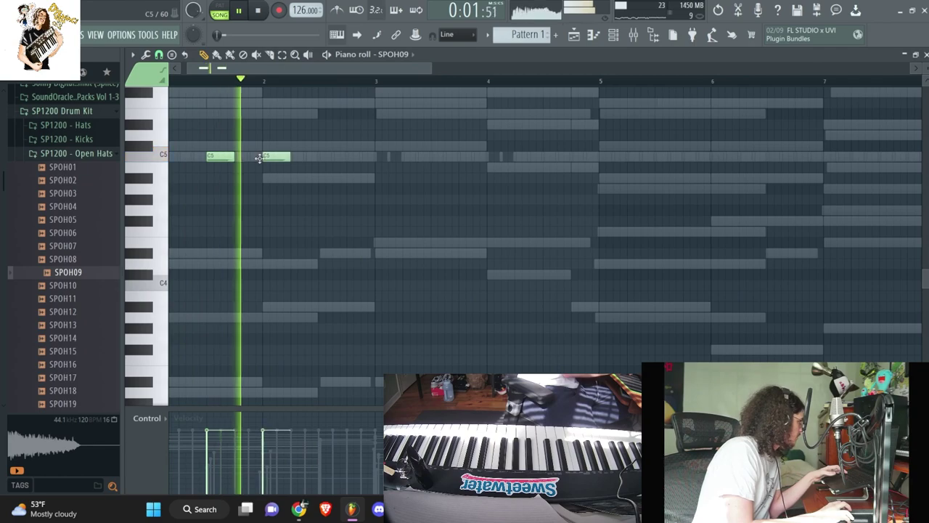
pyautogui.click(323, 156)
# Step: Duplicate the two-bar SPOH09 open-hat phrase three times to fill bars 1 to 8, and deselect the notes
pyautogui.scroll(-3, 338, 156)
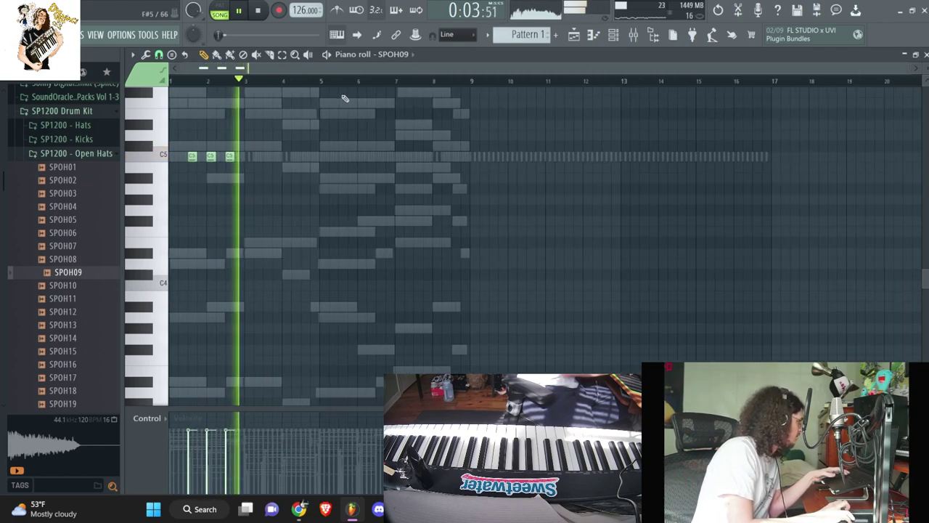
pyautogui.hotkey('ctrl', 'b')
pyautogui.hotkey('ctrl', 'b')
pyautogui.hotkey('ctrl', 'b')
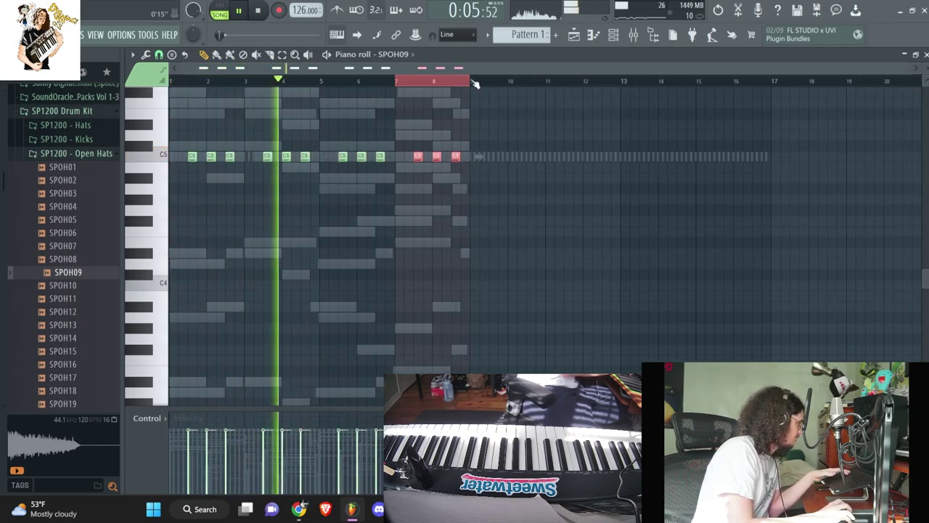
pyautogui.hotkey('ctrl', 'd')
# Step: Move the SPSN019 and SPOH09 notes from Pattern 1 to Pattern 2 and return to Pattern 1
pyautogui.click(594, 36)
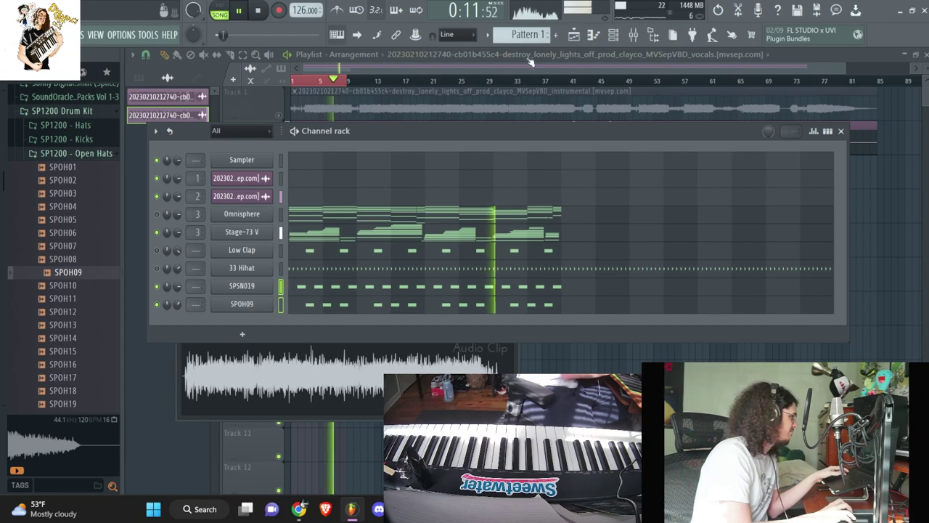
pyautogui.scroll(-1, 518, 34)
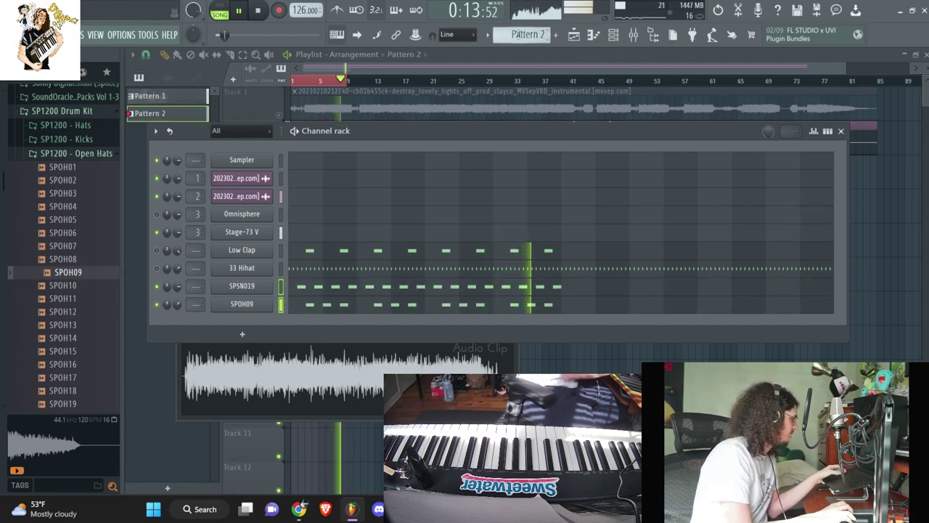
pyautogui.scroll(1, 517, 34)
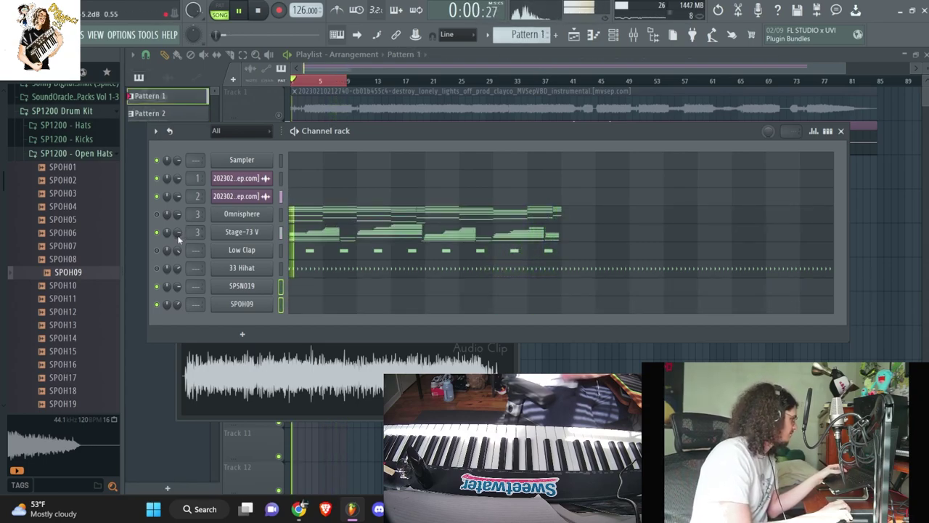
# Step: Replace the Omnisphere notes with the Stage-73 V chords and open them in the piano roll during playback
pyautogui.click(282, 216)
pyautogui.hotkey('ctrl', 'v')
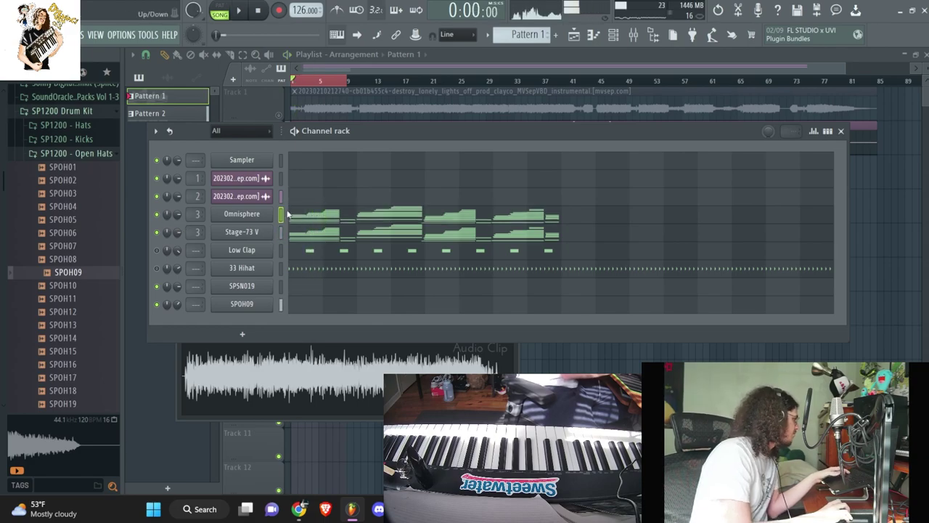
pyautogui.press('space')
pyautogui.click(316, 213)
pyautogui.scroll(5, 307, 212)
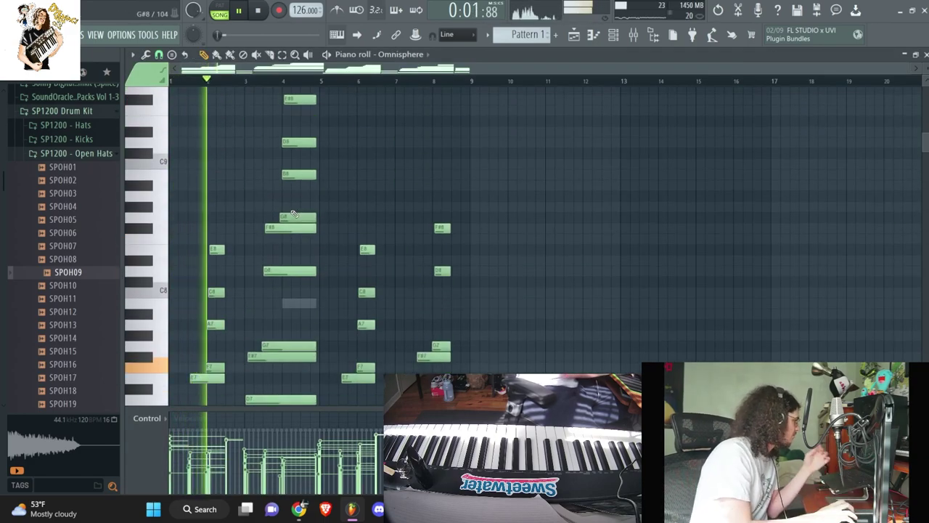
# Step: Route Omnisphere to mixer track 4 and load ValhallaVintageVerb in slot 5 of Insert 4
pyautogui.click(613, 35)
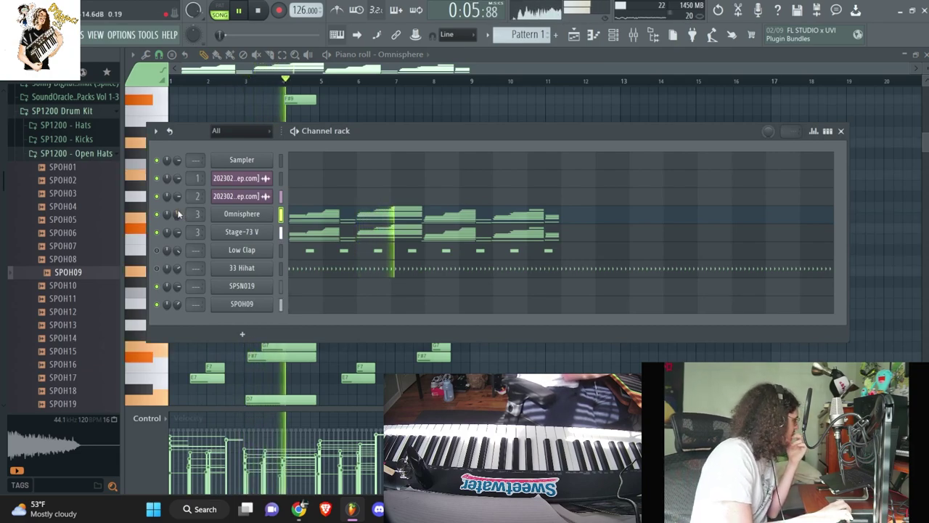
pyautogui.scroll(1, 200, 213)
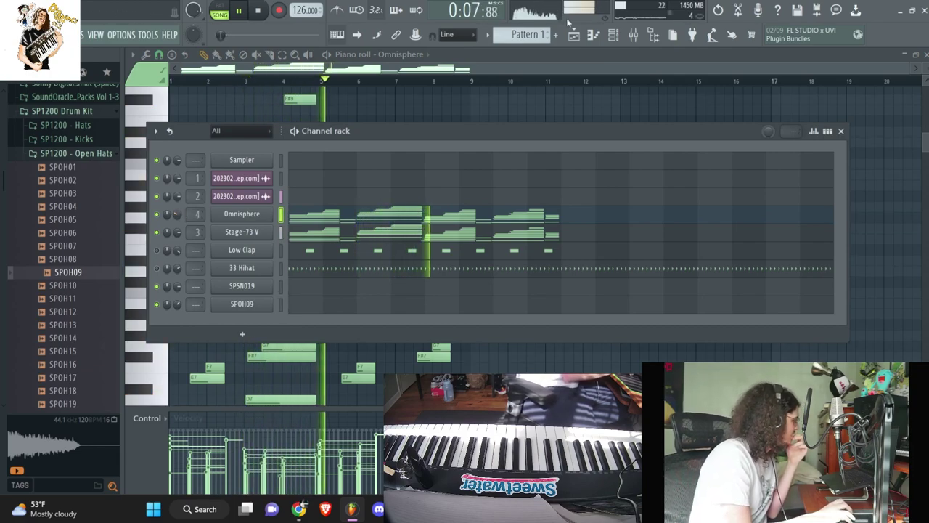
pyautogui.click(635, 34)
pyautogui.click(697, 200)
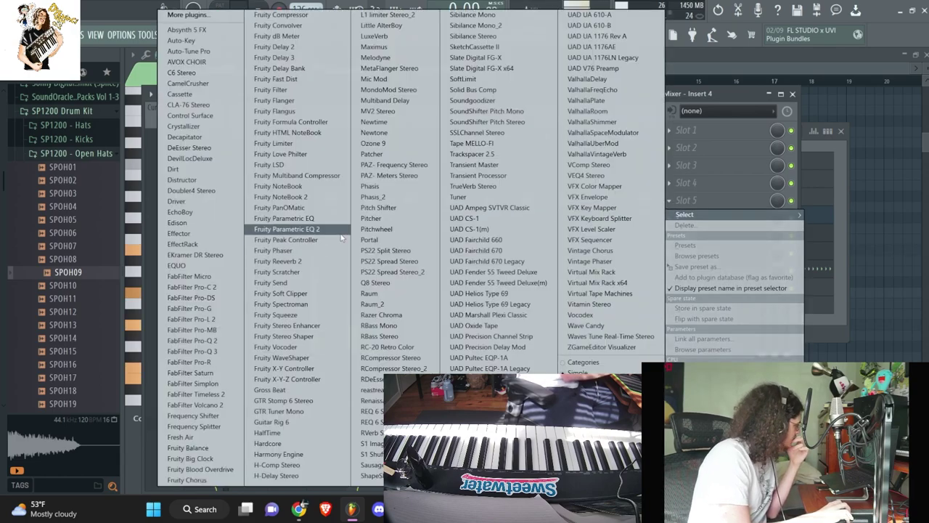
pyautogui.click(595, 154)
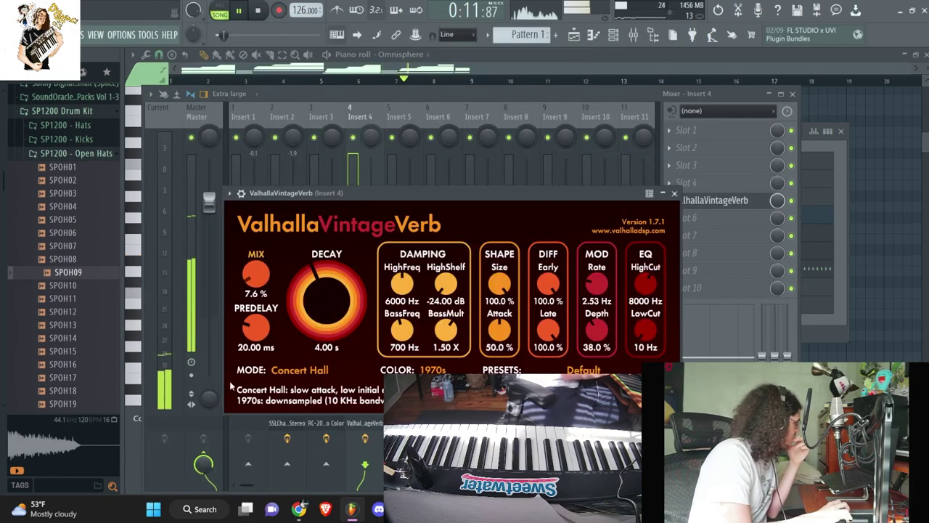
# Step: Load Fruity Flanger in slot 3 of Insert 4 and apply its Classic Deep preset
pyautogui.click(735, 183)
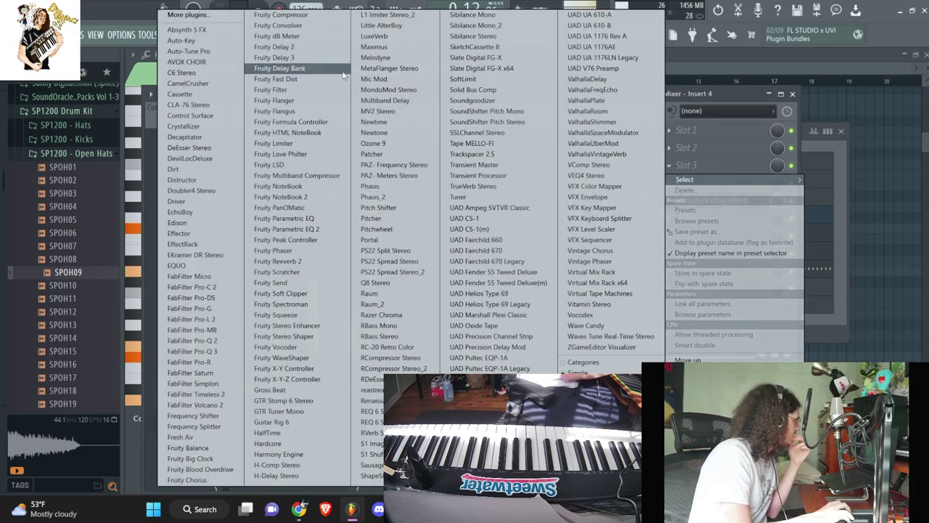
pyautogui.click(307, 105)
pyautogui.click(457, 162)
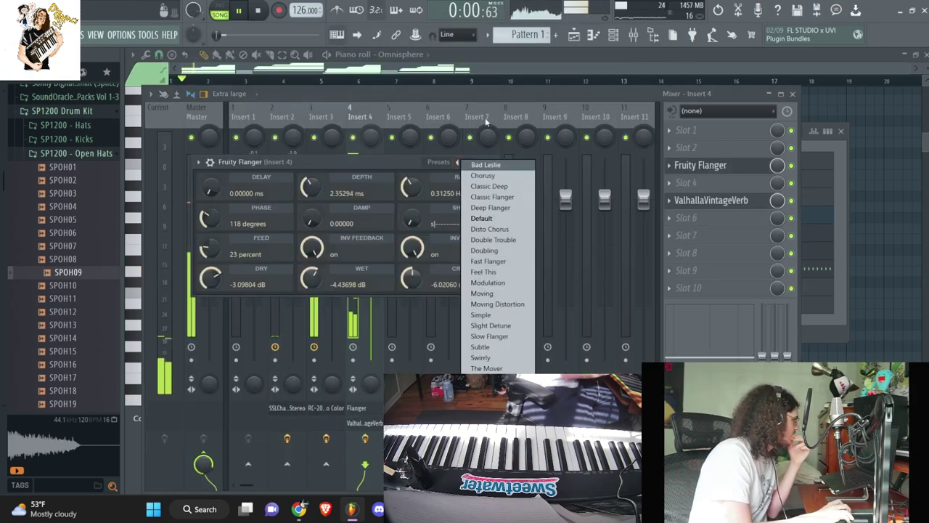
pyautogui.click(482, 187)
pyautogui.click(832, 157)
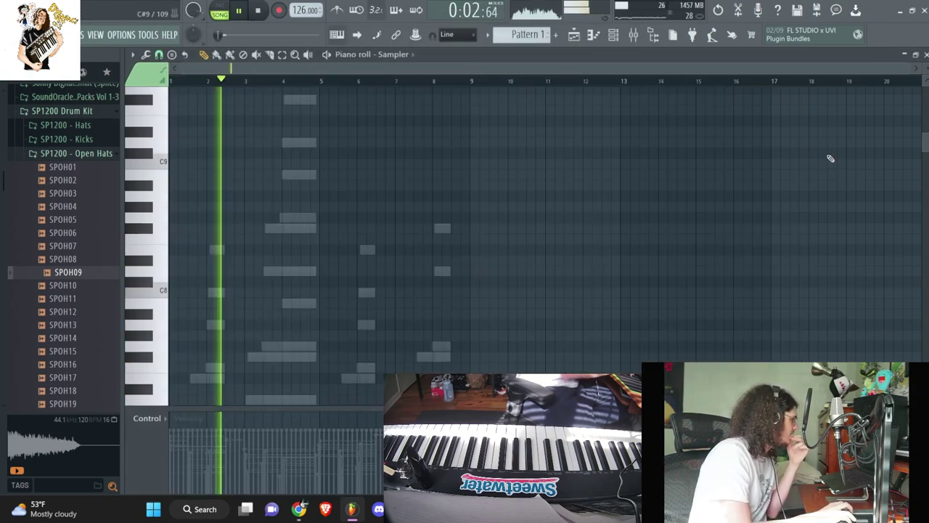
# Step: Browse the SP1200 - Kicks folder and audition samples in its SP-SUBKIKS subfolder
pyautogui.click(613, 35)
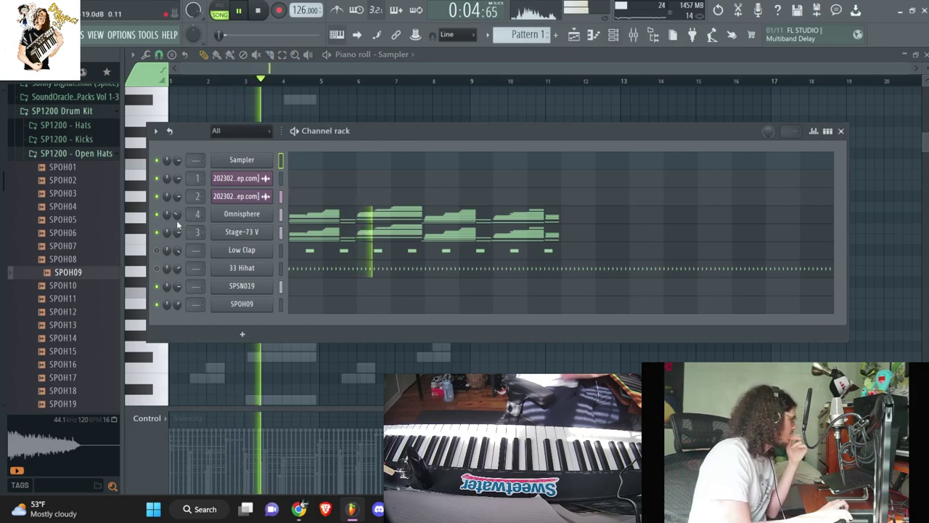
pyautogui.click(66, 139)
pyautogui.click(70, 167)
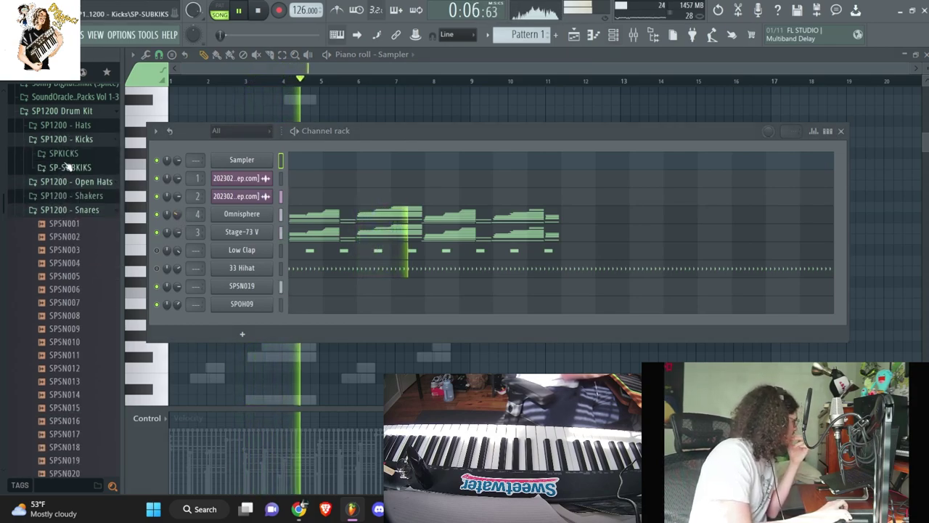
pyautogui.click(76, 193)
pyautogui.click(64, 230)
pyautogui.click(67, 223)
# Step: Audition kicks in the SPKICKS folder and add SPKIK019 to the channel rack as a new channel
pyautogui.click(76, 155)
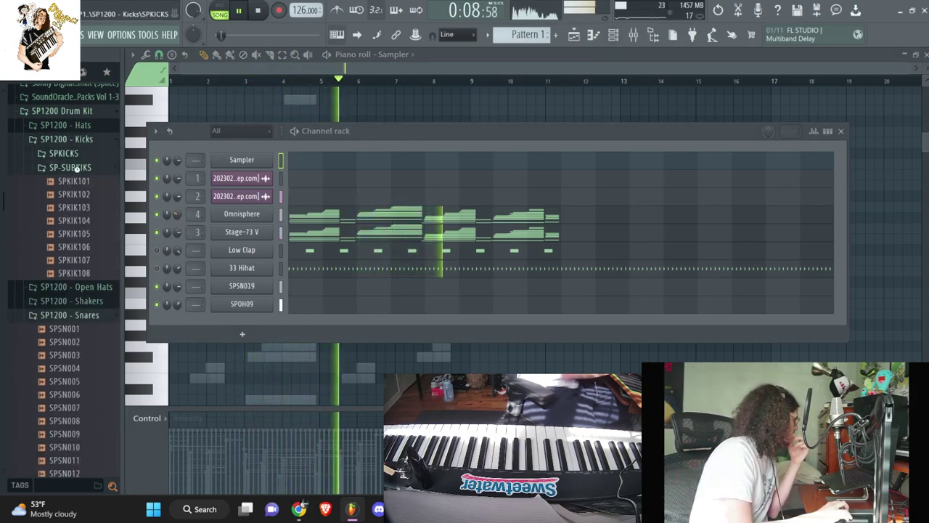
pyautogui.click(87, 198)
pyautogui.click(76, 209)
pyautogui.click(71, 235)
pyautogui.click(69, 261)
pyautogui.click(64, 289)
pyautogui.scroll(-2, 65, 284)
pyautogui.click(72, 249)
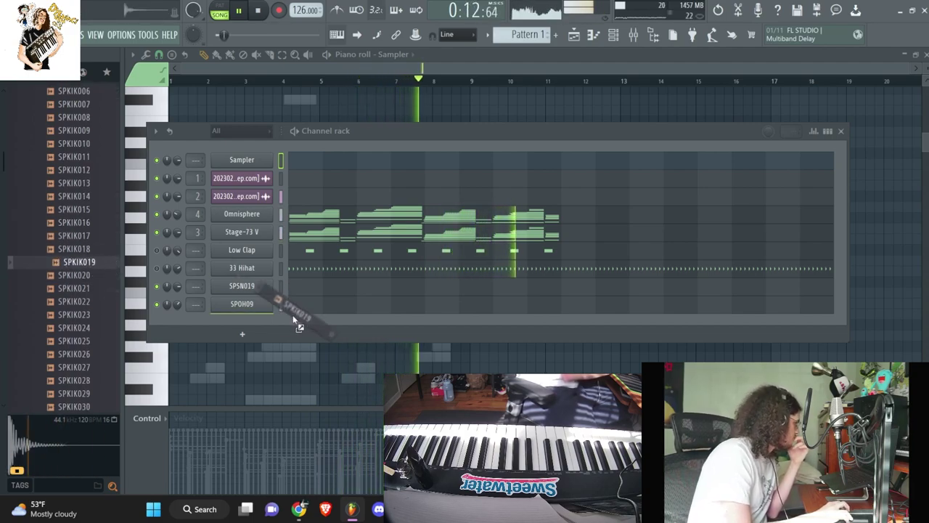
pyautogui.moveTo(300, 318); pyautogui.dragTo(320, 313)
# Step: Switch to Pattern 2 and open the SPKIK019 channel in the piano roll
pyautogui.click(312, 330)
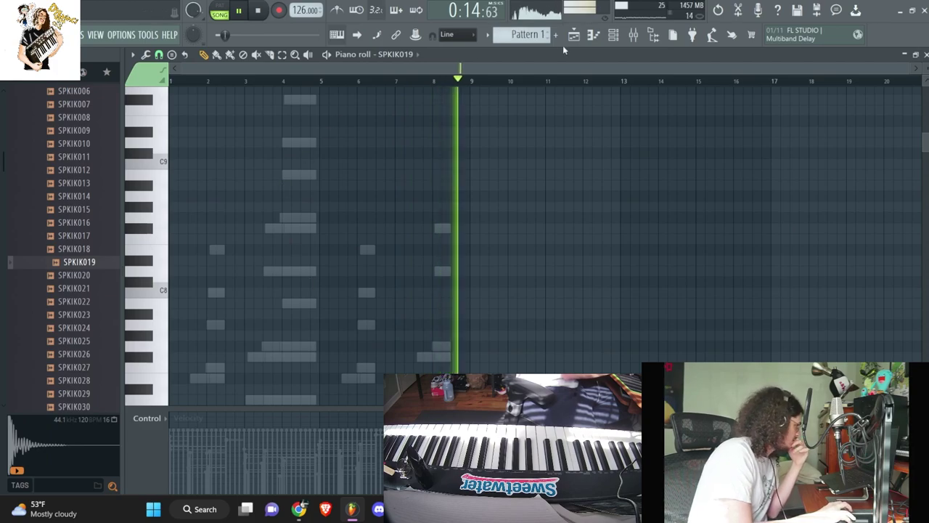
pyautogui.scroll(-1, 527, 35)
pyautogui.scroll(-1, 288, 221)
pyautogui.scroll(3, 288, 222)
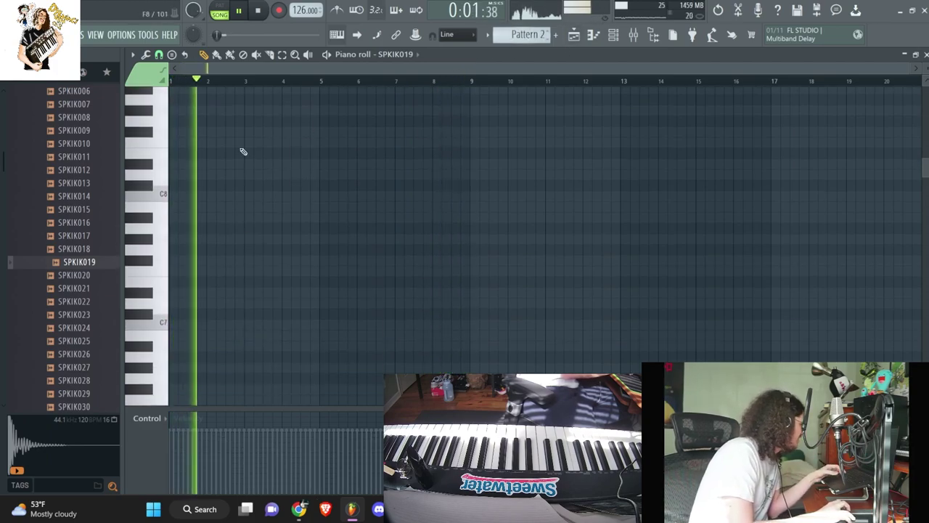
pyautogui.click(613, 36)
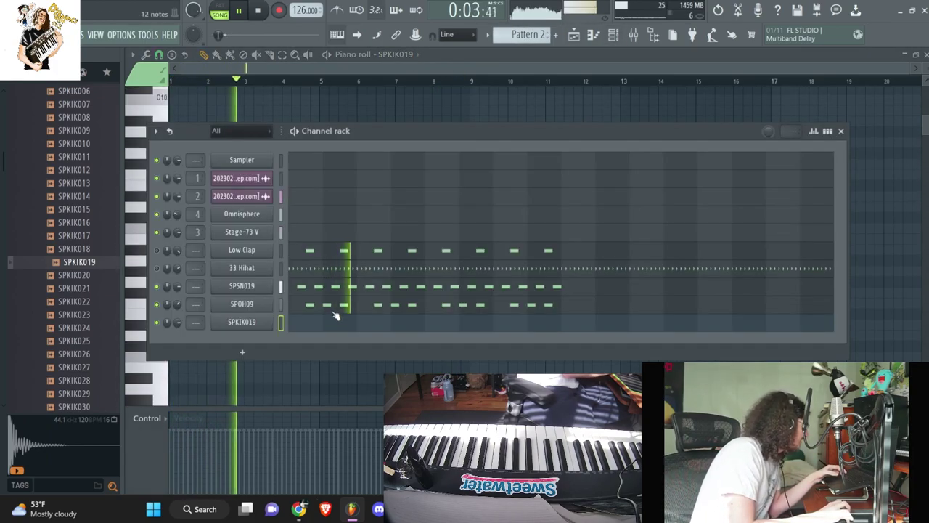
pyautogui.click(310, 308)
pyautogui.press('F7')
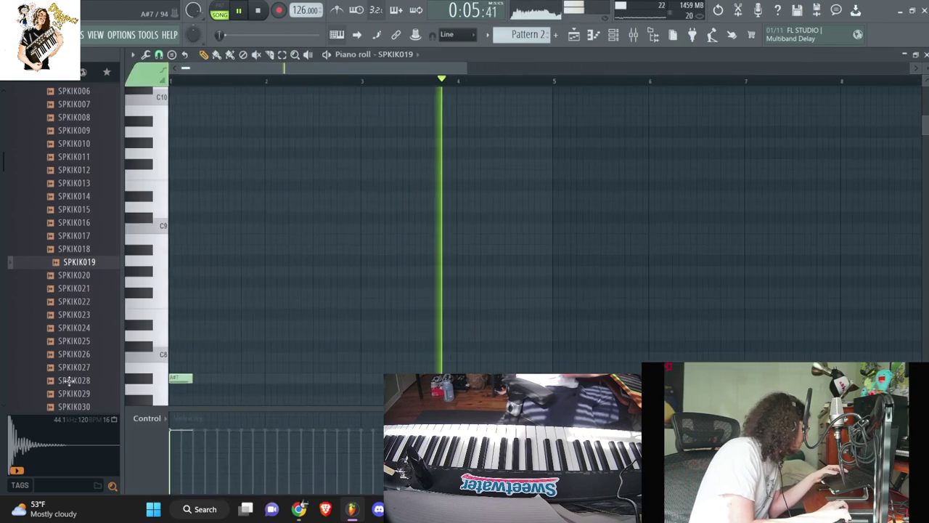
# Step: Draw three C5 kick notes half a bar apart for SPKIK019, starting at bar 1
pyautogui.moveTo(54, 478); pyautogui.dragTo(114, 313)
pyautogui.press('space')
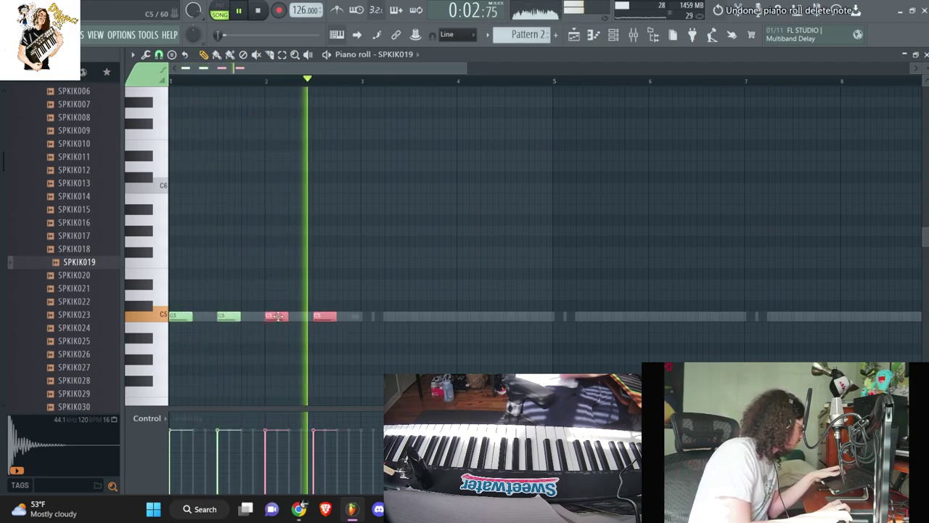
pyautogui.moveTo(300, 308); pyautogui.dragTo(368, 323)
pyautogui.hotkey('ctrl', 'z')
pyautogui.keyDown('ctrl'); pyautogui.click(373, 326); pyautogui.keyUp('ctrl')
# Step: Duplicate the two-bar SPKIK019 kick phrase to fill bars 1 to 8, and deselect the notes
pyautogui.hotkey('ctrl', 'b')
pyautogui.moveTo(493, 325); pyautogui.dragTo(558, 327)
pyautogui.rightClick(559, 327)
pyautogui.moveTo(489, 324); pyautogui.dragTo(816, 294)
pyautogui.moveTo(493, 314); pyautogui.dragTo(566, 311)
pyautogui.keyDown('ctrl'); pyautogui.click(574, 267); pyautogui.keyUp('ctrl')
pyautogui.press('space')
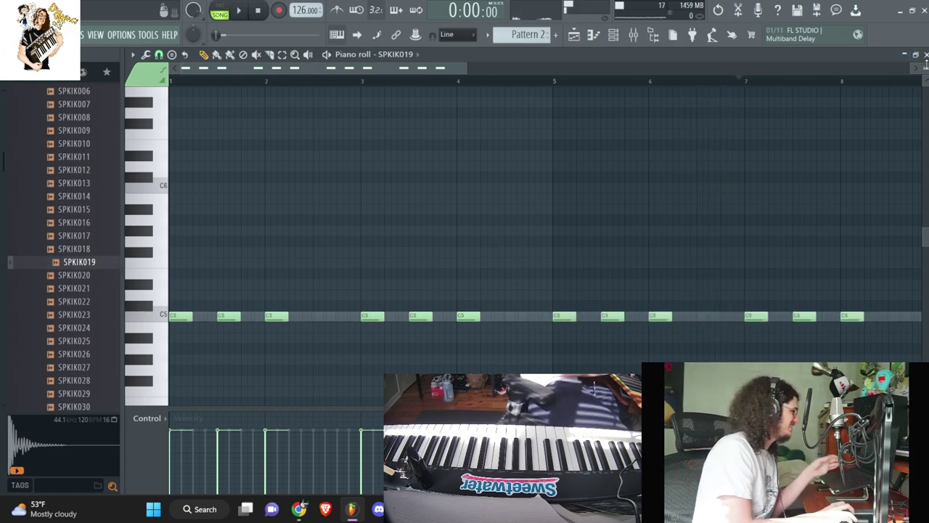
# Step: Route SPSN019, SPOH09 and SPKIK019 to mixer tracks 5, 6 and 7, and start playback with the mixer in view
pyautogui.press('Return')
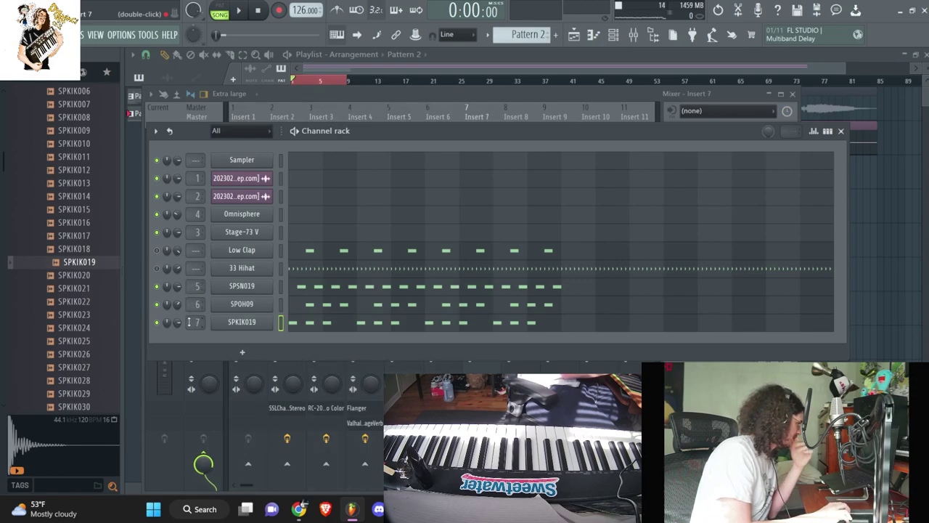
pyautogui.press('space')
pyautogui.click(429, 122)
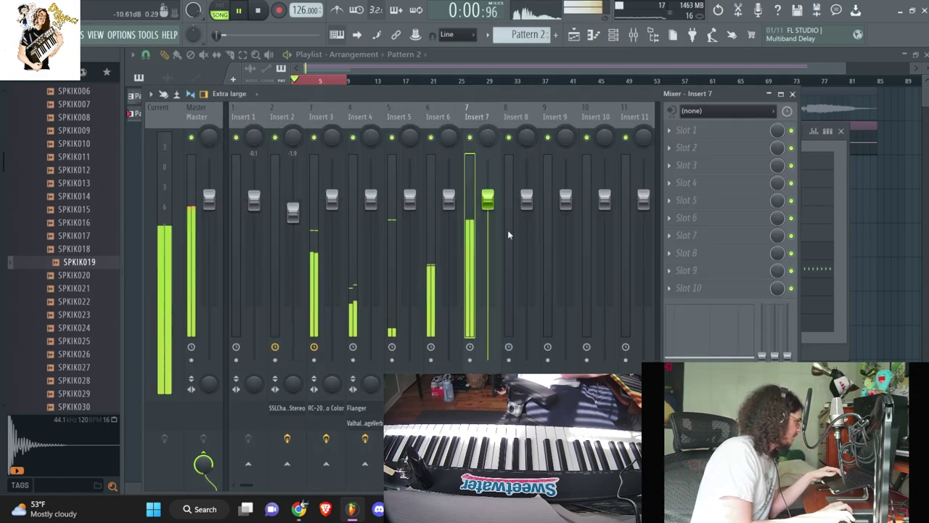
# Step: Route the drum tracks Insert 5, 6 and 7 to Insert 8 as a shared drum bus
pyautogui.click(511, 323)
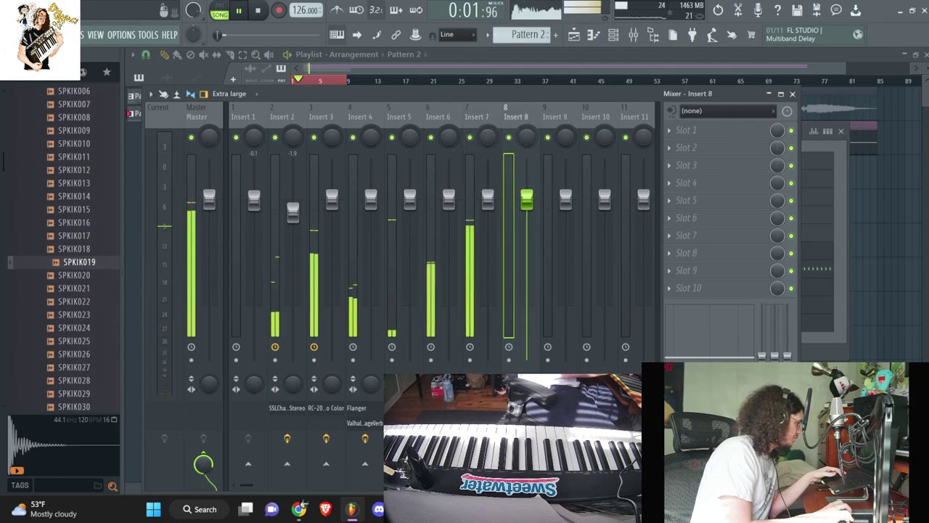
pyautogui.click(482, 310)
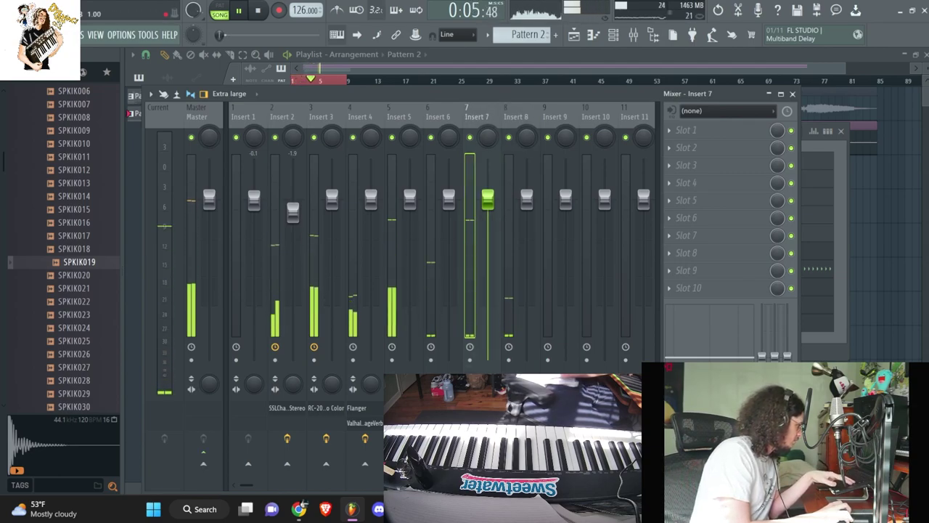
pyautogui.press('Left')
pyautogui.press('Left')
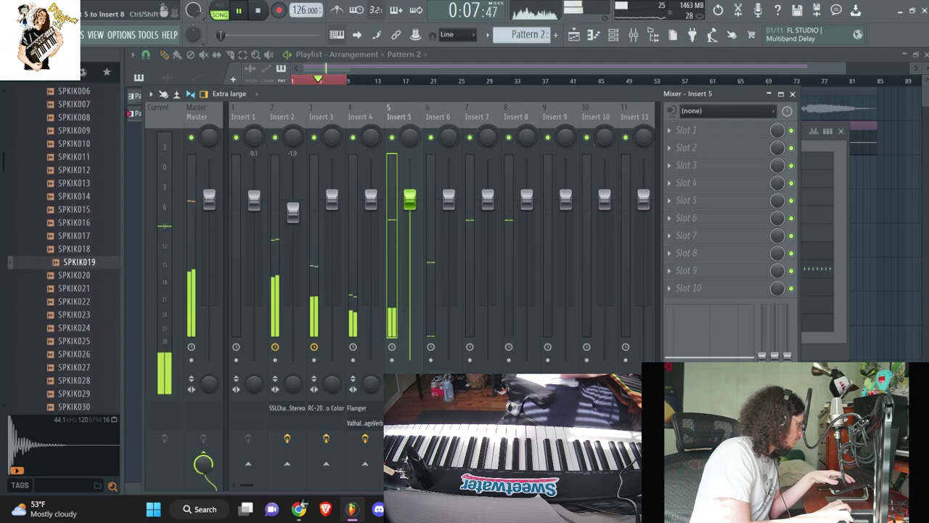
# Step: Load Decapitator in slot 3 of Insert 8
pyautogui.click(518, 320)
pyautogui.rightClick(527, 206)
pyautogui.click(694, 171)
pyautogui.click(694, 170)
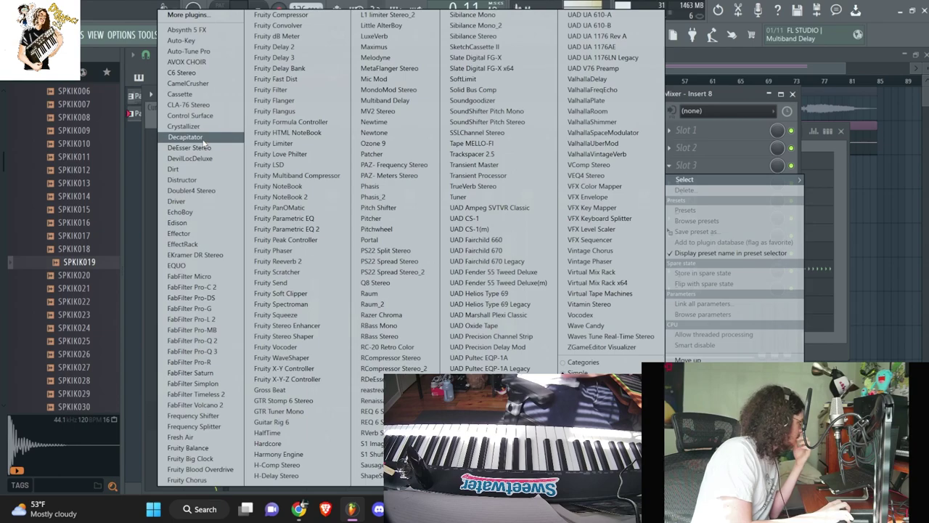
pyautogui.click(185, 138)
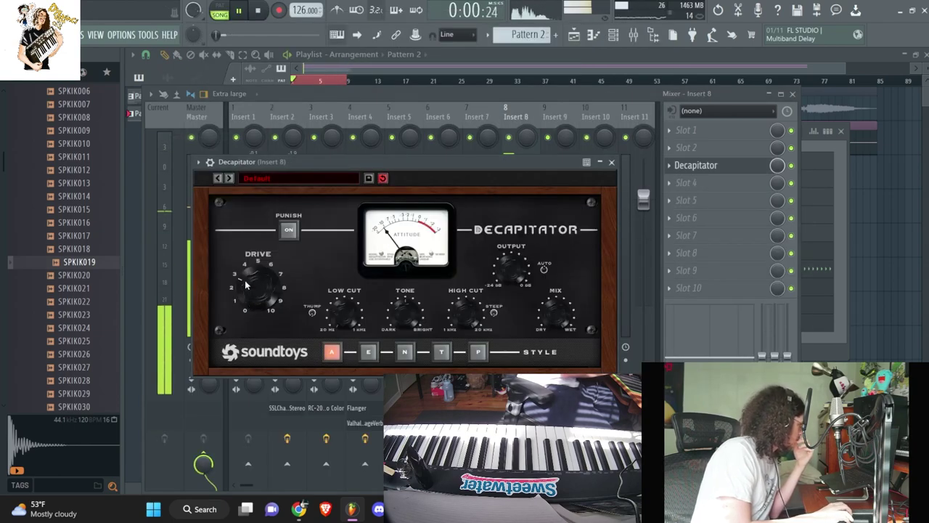
# Step: Audition samples in the SP1200 - Hats folder and add SPHAT018 to the channel rack as a new channel
pyautogui.click(613, 36)
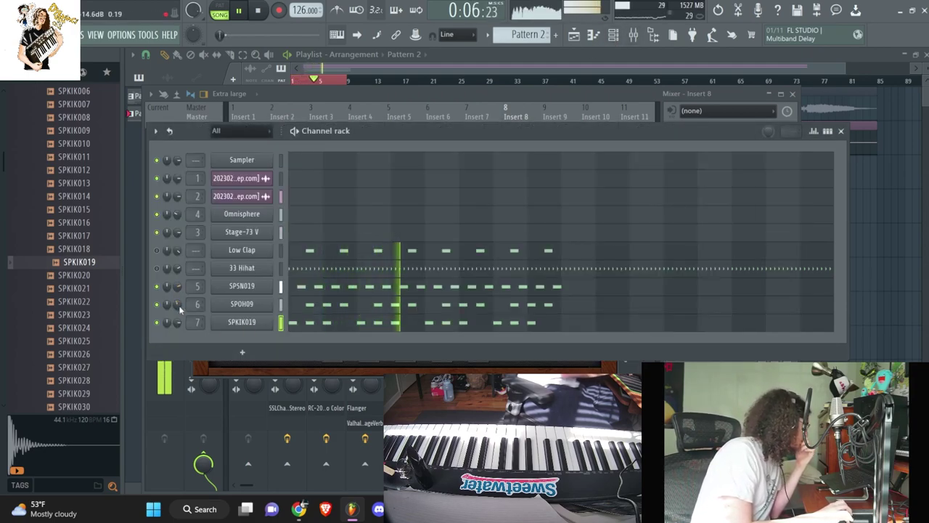
pyautogui.scroll(10, 39, 282)
pyautogui.scroll(-4, 44, 269)
pyautogui.click(52, 303)
pyautogui.click(53, 328)
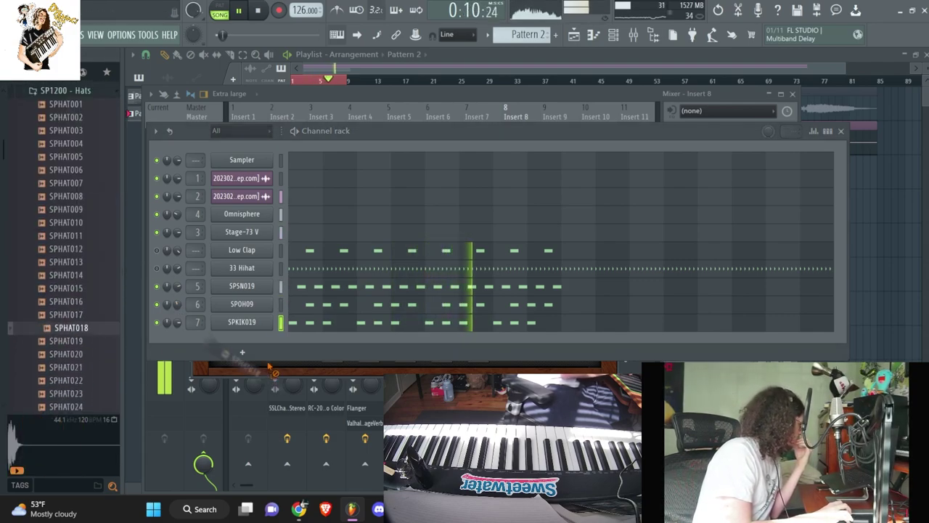
pyautogui.moveTo(269, 368); pyautogui.dragTo(254, 352)
pyautogui.rightClick(252, 342)
pyautogui.click(420, 371)
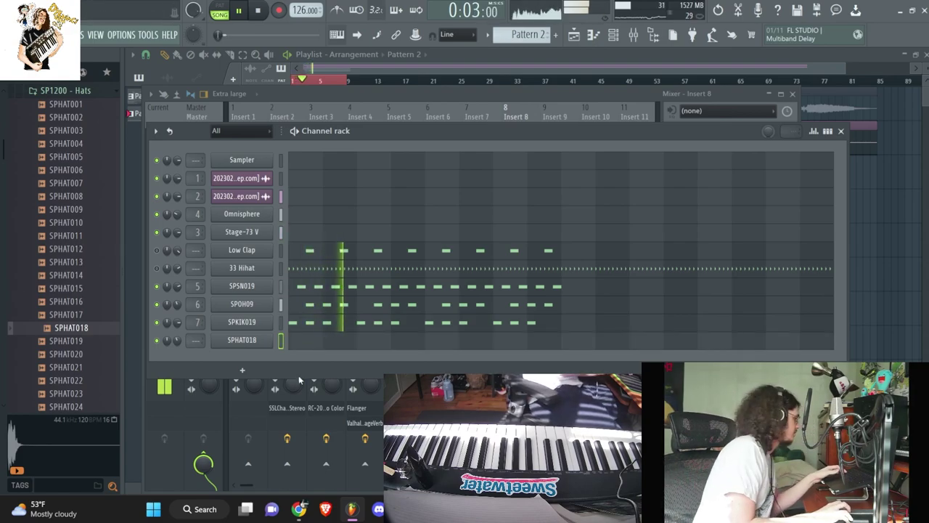
# Step: Open SPHAT018 in the piano roll and draw syncopated C5 hat notes in the first half of bar 1
pyautogui.click(305, 346)
pyautogui.click(171, 317)
pyautogui.press('space')
pyautogui.press('space')
pyautogui.moveTo(194, 316)
pyautogui.mouseDown()
pyautogui.moveTo(184, 316)
pyautogui.moveTo(220, 317)
pyautogui.moveTo(207, 316)
pyautogui.mouseUp()
pyautogui.press('space')
pyautogui.press('space')
pyautogui.press('space')
pyautogui.press('space')
# Step: Add C5 hat notes across the second half of bar 1 to complete the one-bar SPHAT018 rhythm
pyautogui.click(229, 316)
pyautogui.press('space')
pyautogui.moveTo(240, 317); pyautogui.dragTo(226, 317)
pyautogui.press('space')
pyautogui.press('space')
pyautogui.click(230, 317)
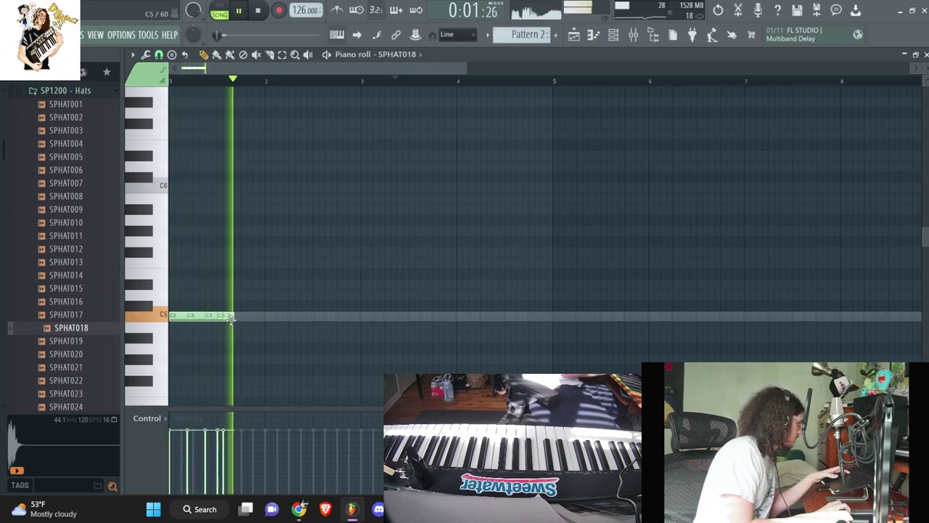
pyautogui.click(244, 317)
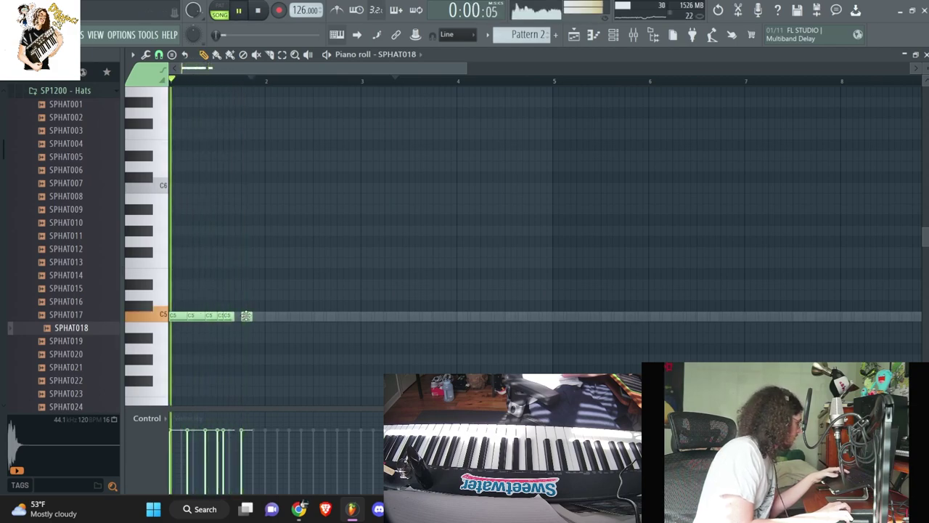
pyautogui.click(254, 317)
# Step: Duplicate the one-bar SPHAT018 phrase seven times to fill bars 1 to 8, and deselect the notes
pyautogui.hotkey('ctrl', 'b')
pyautogui.hotkey('ctrl', 'b')
pyautogui.hotkey('ctrl', 'b')
pyautogui.hotkey('ctrl', 'b')
pyautogui.hotkey('ctrl', 'b')
pyautogui.hotkey('ctrl', 'b')
pyautogui.hotkey('ctrl', 'b')
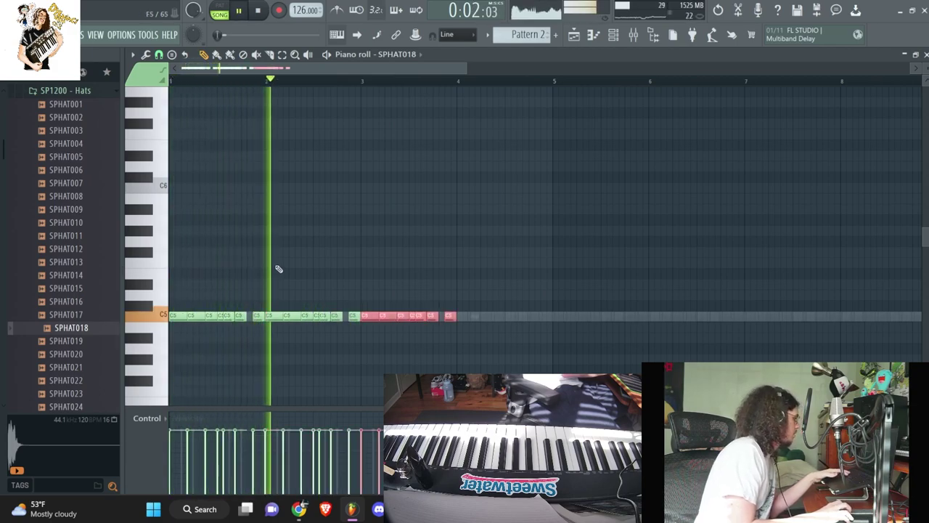
pyautogui.keyDown('ctrl'); pyautogui.click(562, 220); pyautogui.keyUp('ctrl')
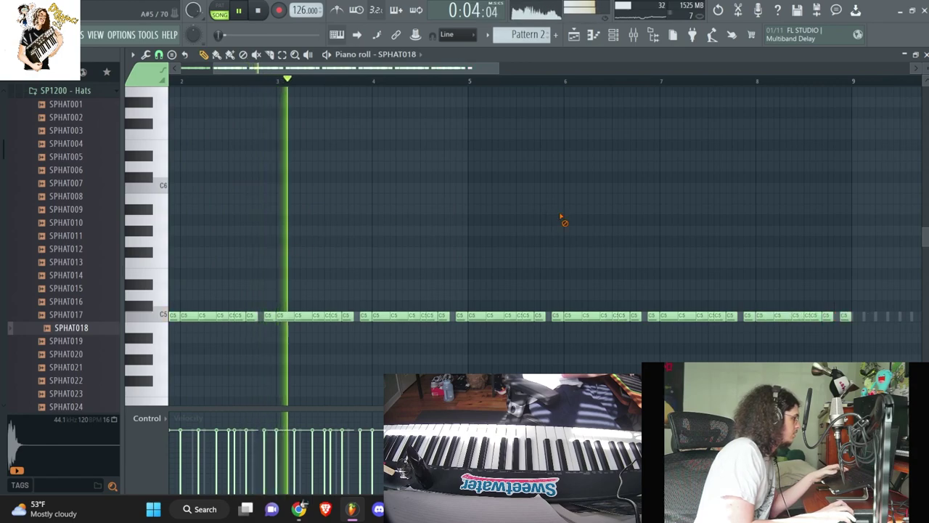
# Step: Vary the SPHAT018 rhythm near the end of bar 4 by deleting hat notes and adding a C5 note
pyautogui.moveTo(435, 68); pyautogui.dragTo(315, 87)
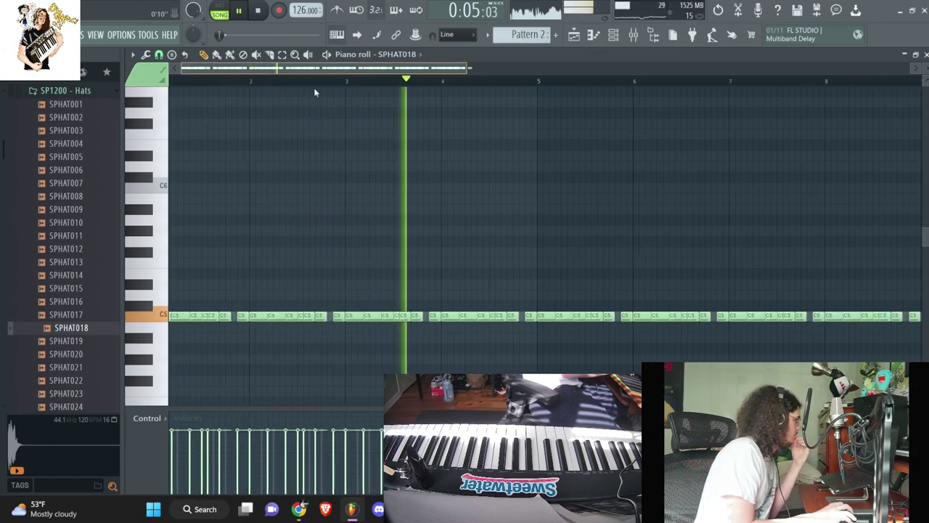
pyautogui.rightClick(516, 317)
pyautogui.rightClick(529, 317)
pyautogui.click(529, 320)
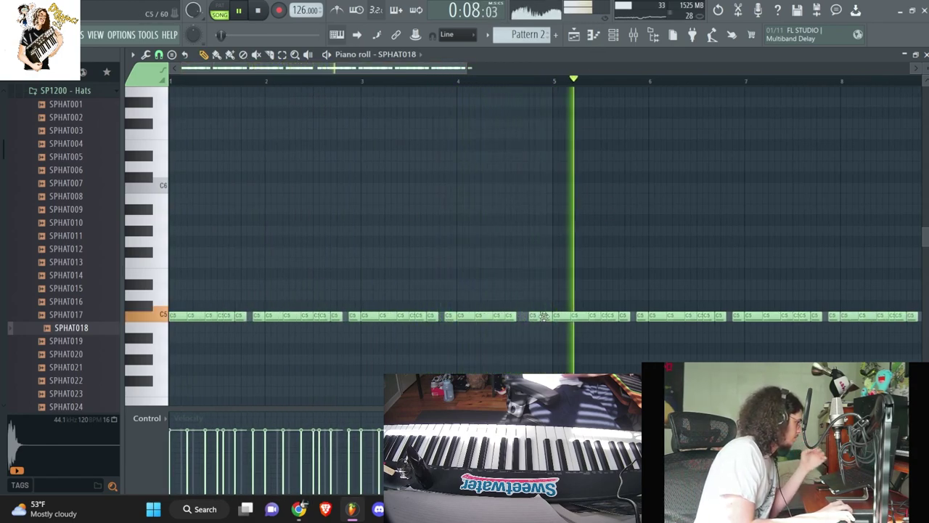
# Step: Nudge the pickup hat notes at the ends of bars 4 and 2, and duplicate the first two-bar SPHAT018 phrase to fill bars 3 to 8
pyautogui.moveTo(537, 315); pyautogui.dragTo(543, 315)
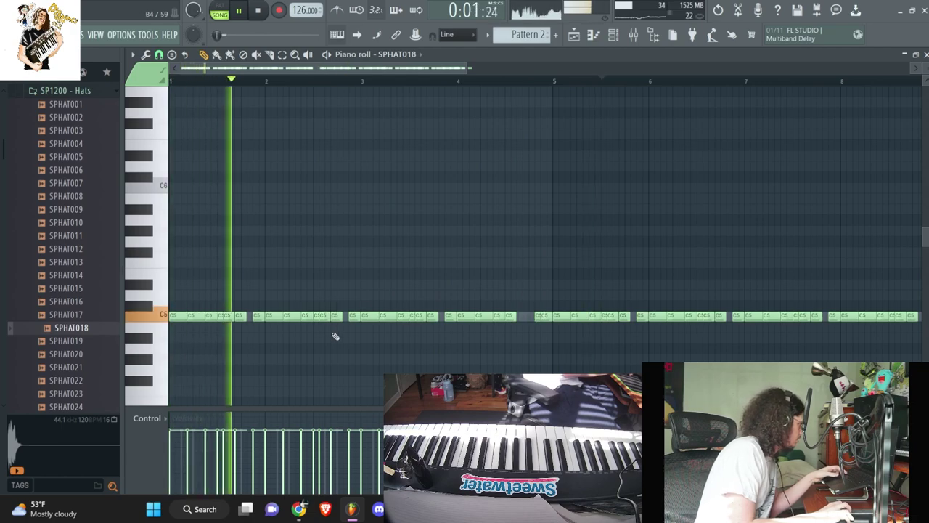
pyautogui.moveTo(338, 318); pyautogui.dragTo(344, 318)
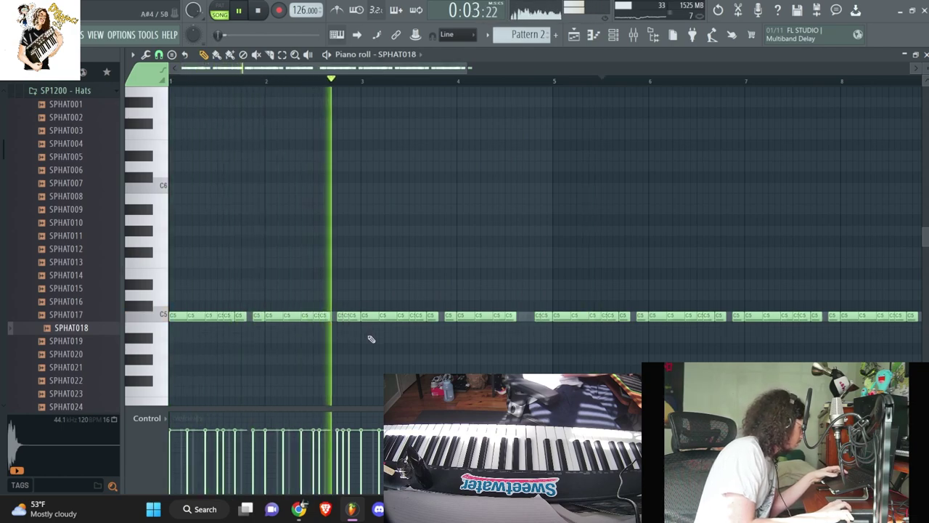
pyautogui.scroll(-3, 435, 341)
pyautogui.moveTo(508, 343); pyautogui.dragTo(247, 280)
pyautogui.press('Delete')
pyautogui.hotkey('ctrl', 'b')
pyautogui.hotkey('ctrl', 'b')
pyautogui.hotkey('ctrl', 'b')
pyautogui.hotkey('ctrl', 'b')
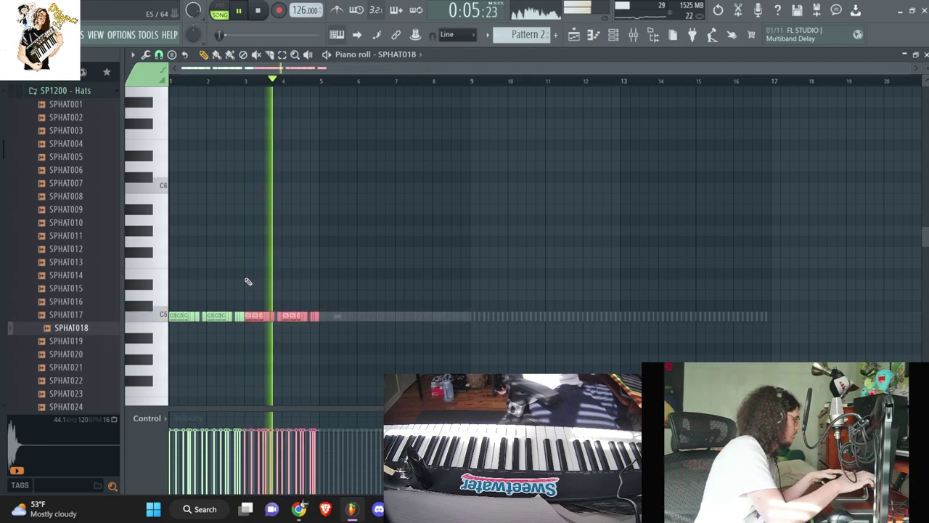
pyautogui.press('Delete')
# Step: Clear the 33 Hihat and Low Clap notes from Pattern 2, keeping the SPHAT018 notes
pyautogui.press('F6')
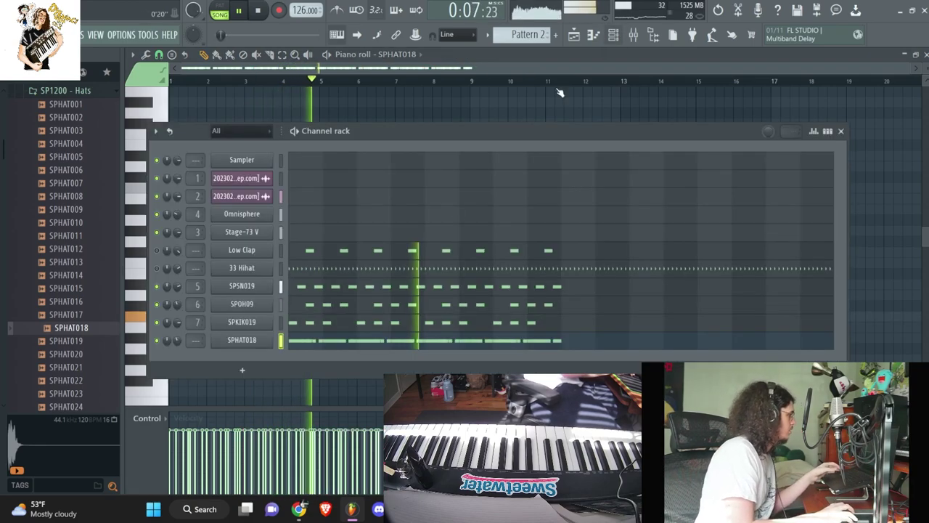
pyautogui.hotkey('ctrl', 'x')
pyautogui.hotkey('ctrl', 'z')
pyautogui.click(281, 268)
pyautogui.hotkey('ctrl', 'x')
pyautogui.click(281, 249)
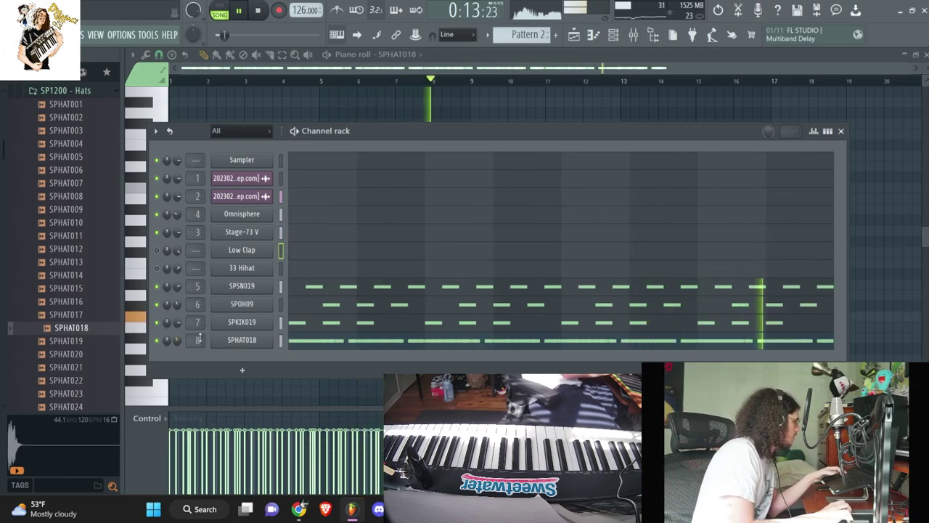
# Step: Boost the low EQ band of mixer Insert 7 by 5.8 at 90 Hz
pyautogui.click(633, 37)
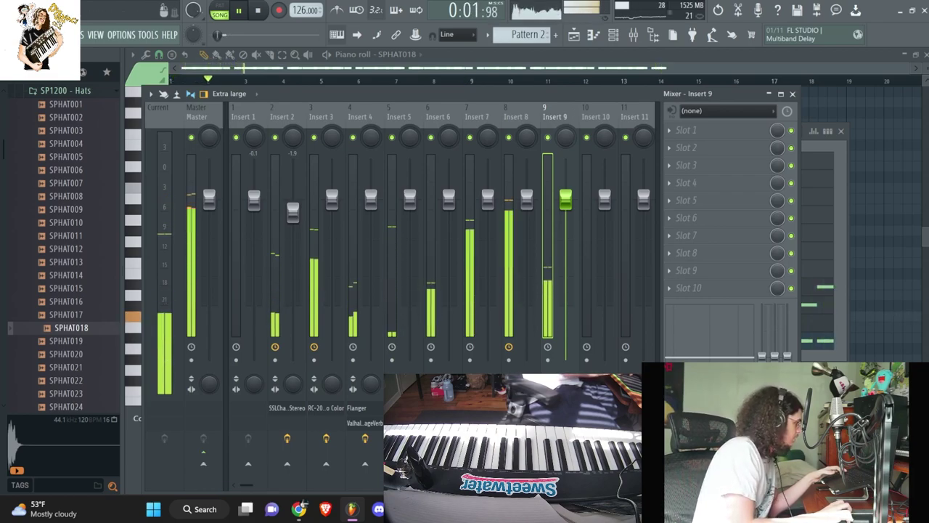
pyautogui.click(462, 259)
pyautogui.click(472, 266)
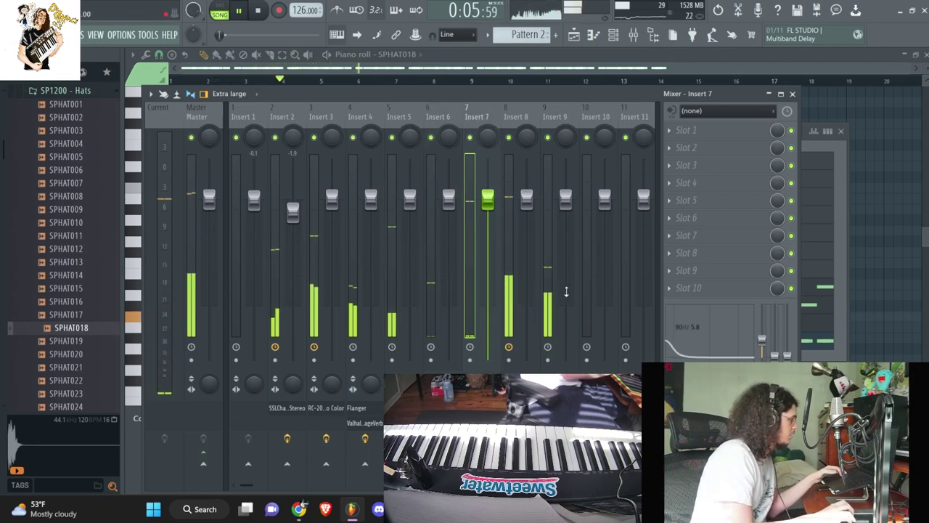
# Step: Load C6 Stereo in slot 4 of Insert 8, after Decapitator, and apply its C6 Full Reset preset
pyautogui.click(514, 293)
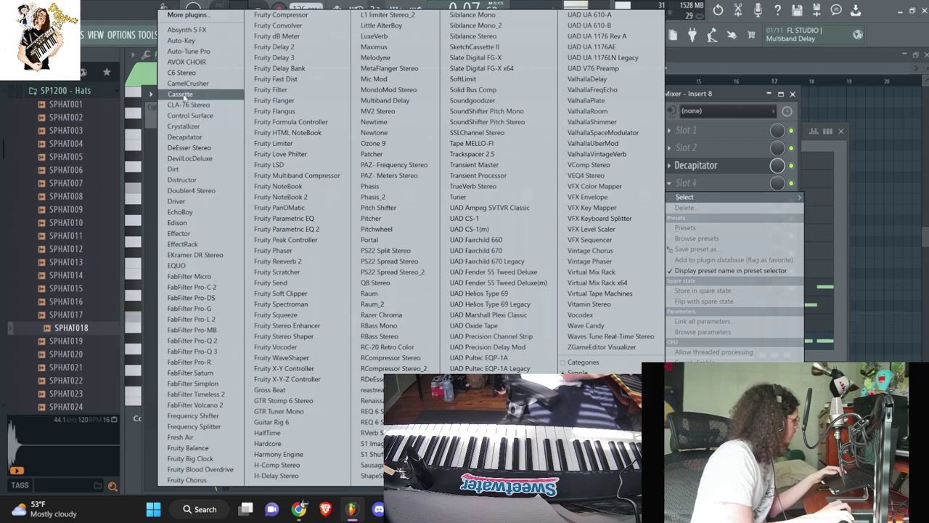
pyautogui.click(182, 74)
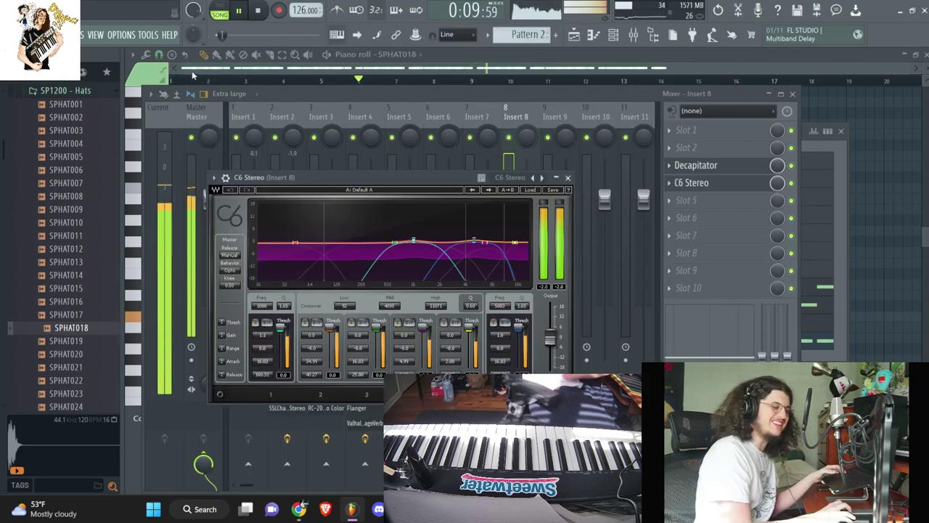
pyautogui.click(530, 190)
pyautogui.click(556, 207)
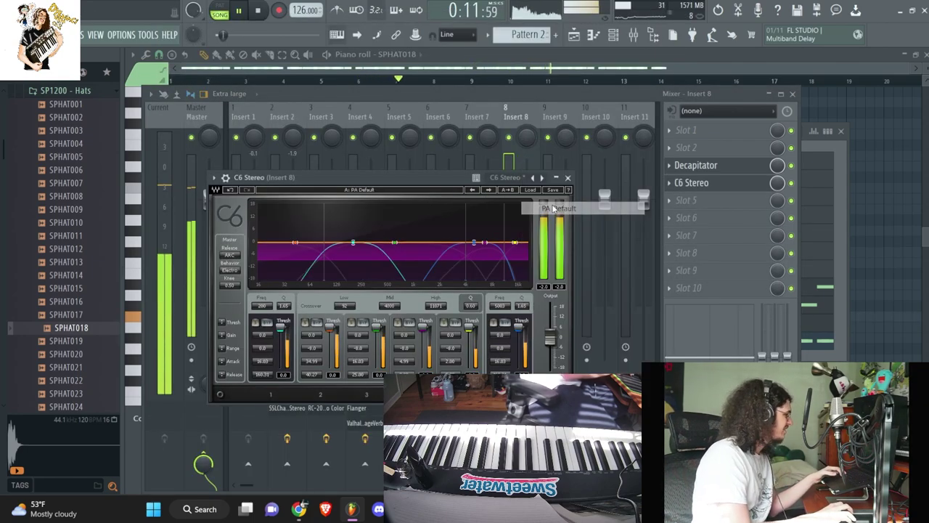
pyautogui.click(530, 190)
pyautogui.click(574, 193)
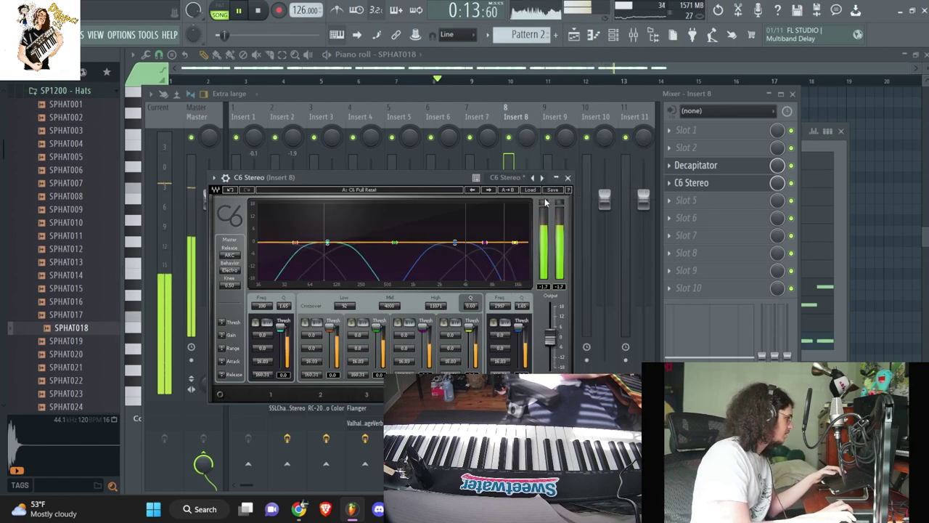
pyautogui.click(462, 100)
# Step: Reset the Insert 2 fader to its default level and select Insert 3
pyautogui.moveTo(295, 210); pyautogui.dragTo(295, 197)
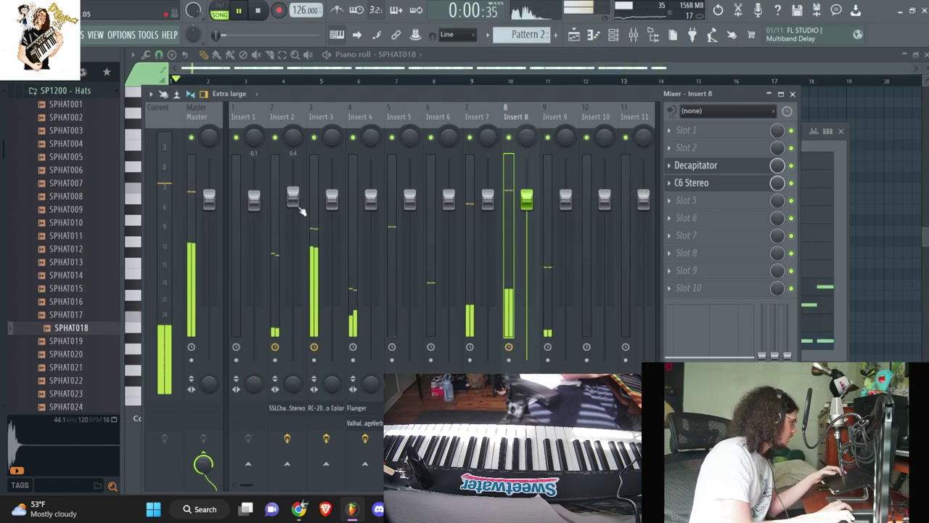
pyautogui.rightClick(292, 203)
pyautogui.click(320, 211)
pyautogui.click(319, 211)
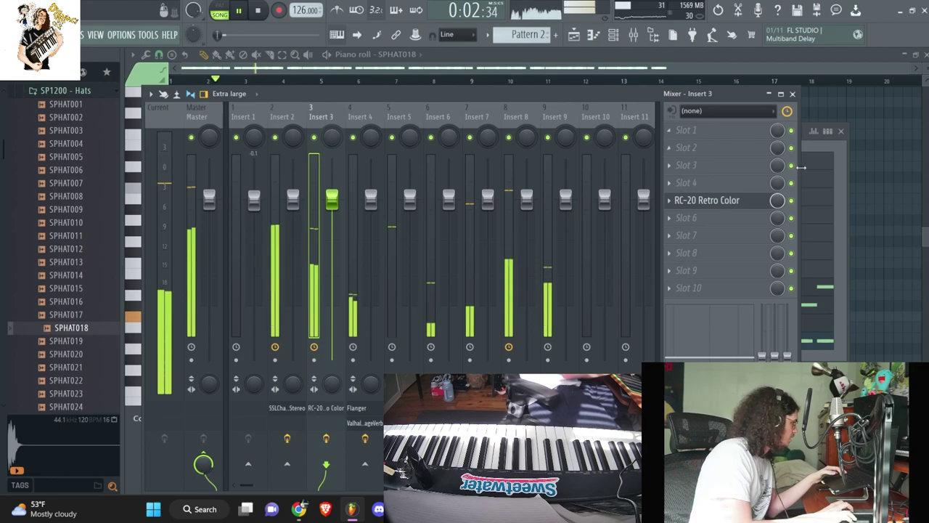
# Step: Duplicate the Pattern 1 and Pattern 2 clips on Tracks 3 and 4 until they fill the playlist through bar 32
pyautogui.press('F6')
pyautogui.scroll(1, 529, 29)
pyautogui.press('F5')
pyautogui.press('space')
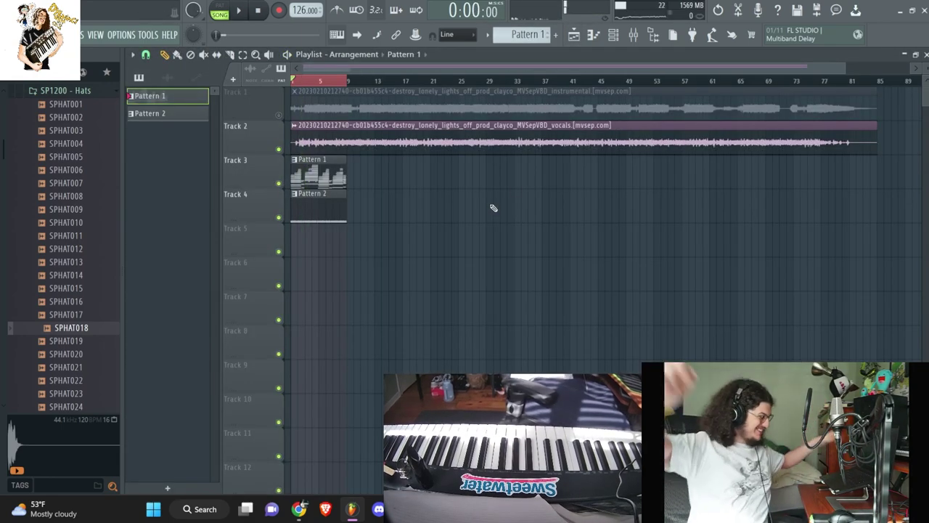
pyautogui.press('space')
pyautogui.moveTo(371, 220); pyautogui.dragTo(291, 157)
pyautogui.hotkey('ctrl', 'b')
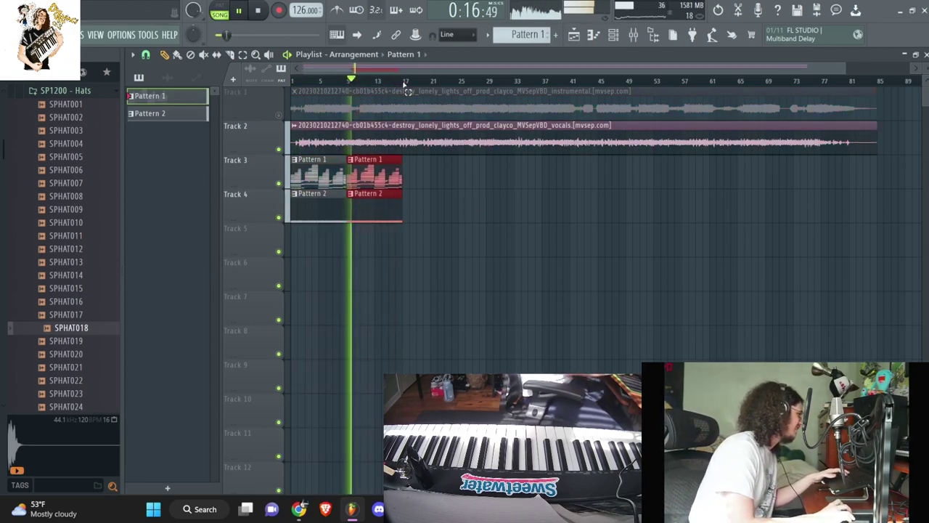
pyautogui.moveTo(445, 221); pyautogui.dragTo(266, 176)
pyautogui.hotkey('ctrl', 'b')
pyautogui.keyDown('ctrl'); pyautogui.click(487, 265); pyautogui.keyUp('ctrl')
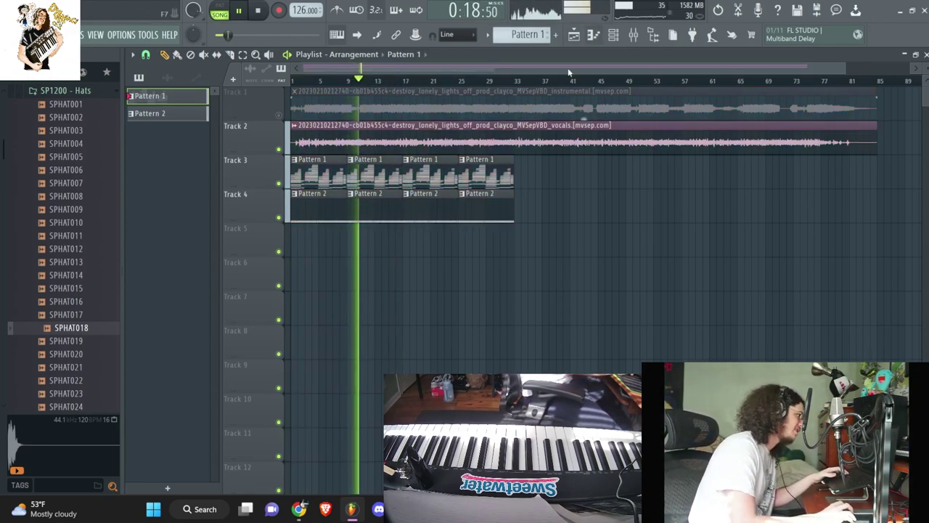
# Step: Add ValhallaUberMod in slot 6 of Insert 3, after RC-20 Retro Color, and lower that insert's fader to -0.8
pyautogui.press('F9')
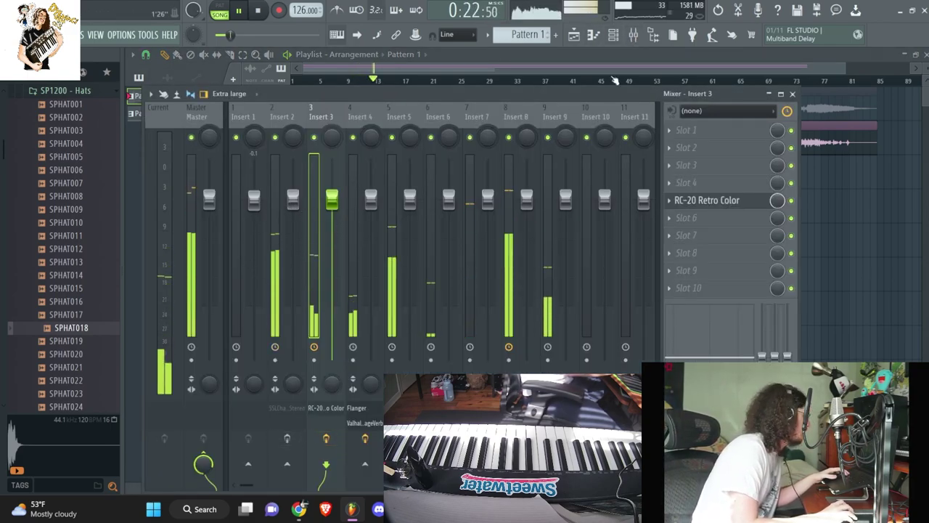
pyautogui.press('F9')
pyautogui.click(635, 35)
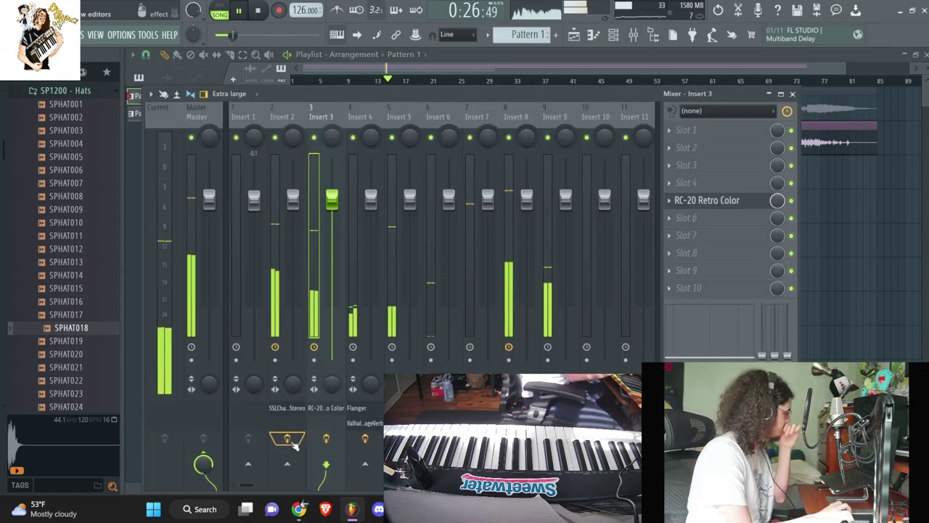
pyautogui.click(686, 218)
pyautogui.moveTo(685, 232)
pyautogui.click(588, 143)
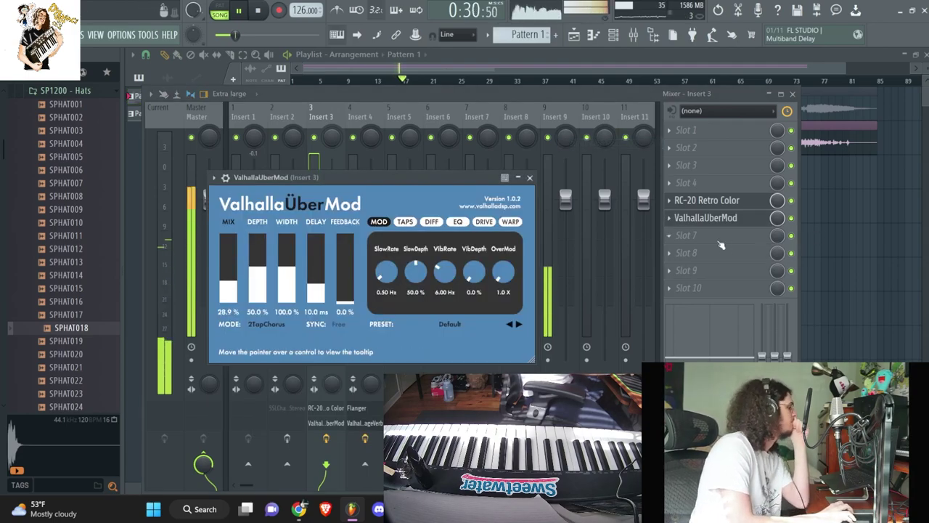
pyautogui.click(384, 95)
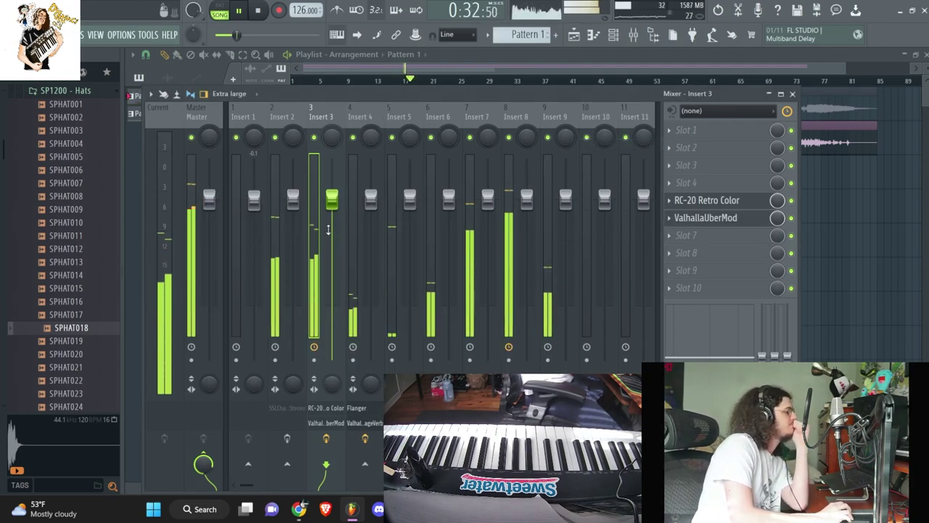
pyautogui.scroll(-4, 329, 229)
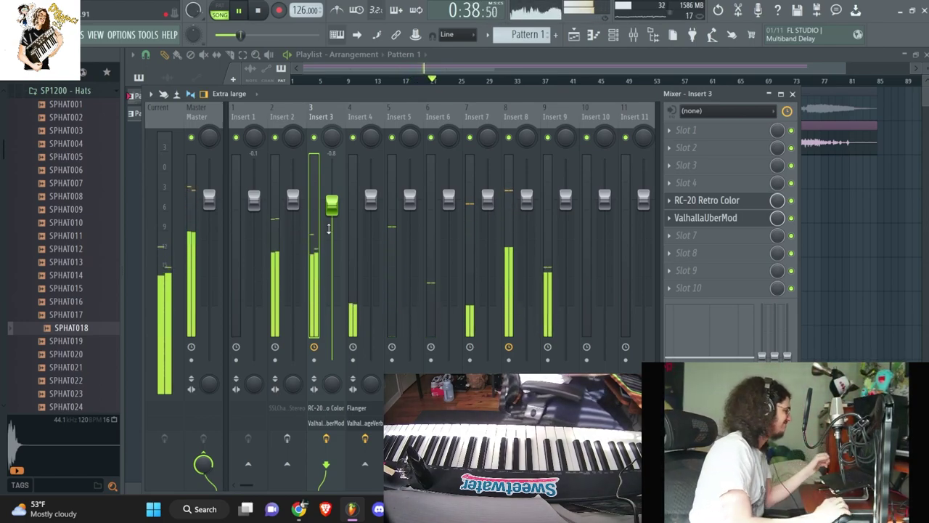
# Step: Find Kontakt among the installed VST3 generators and add it as a new channel below SPHAT018
pyautogui.click(621, 32)
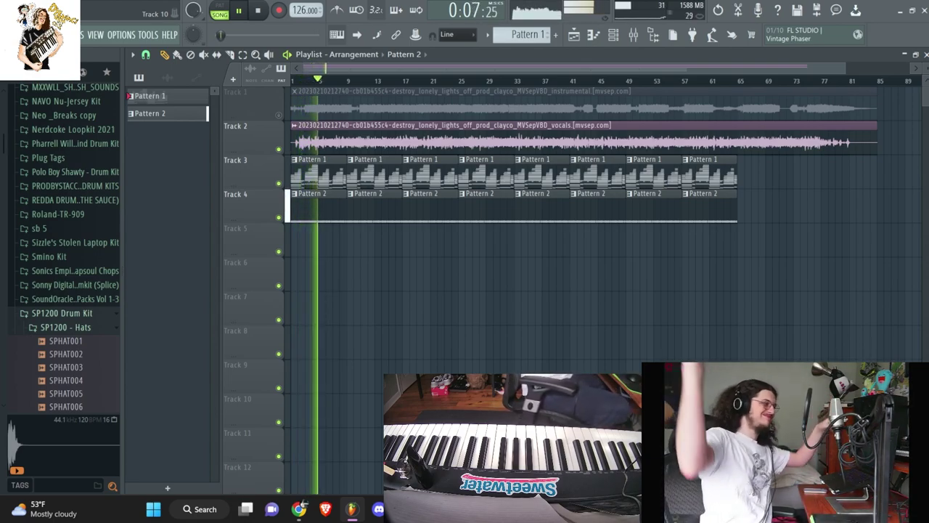
pyautogui.click(624, 42)
pyautogui.click(591, 40)
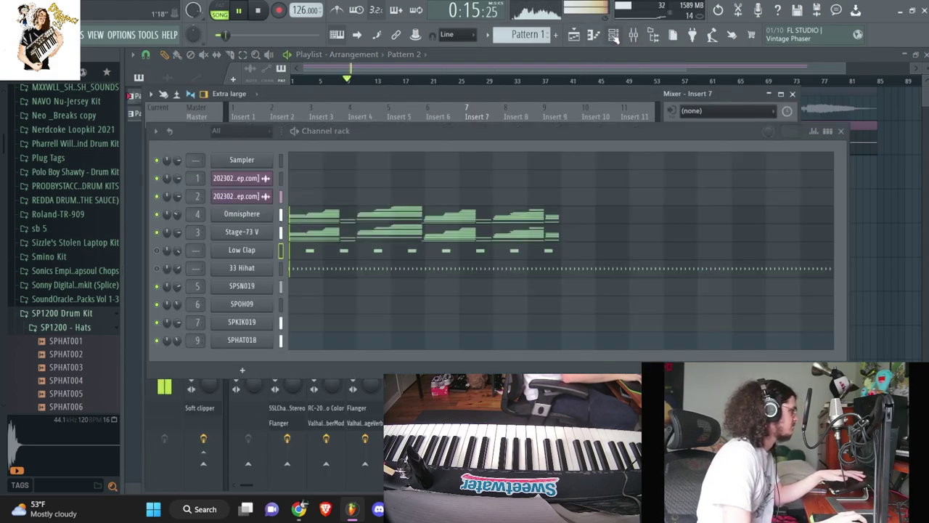
pyautogui.scroll(20, 87, 193)
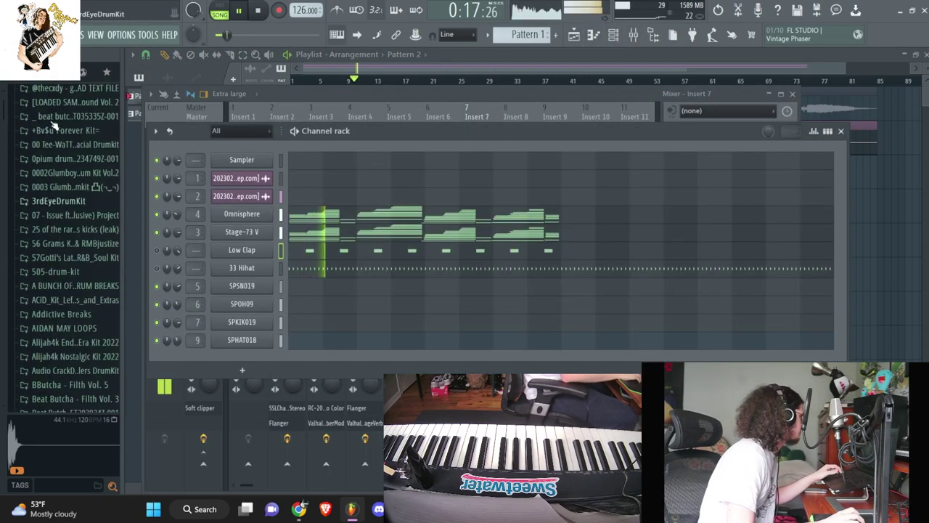
pyautogui.click(47, 163)
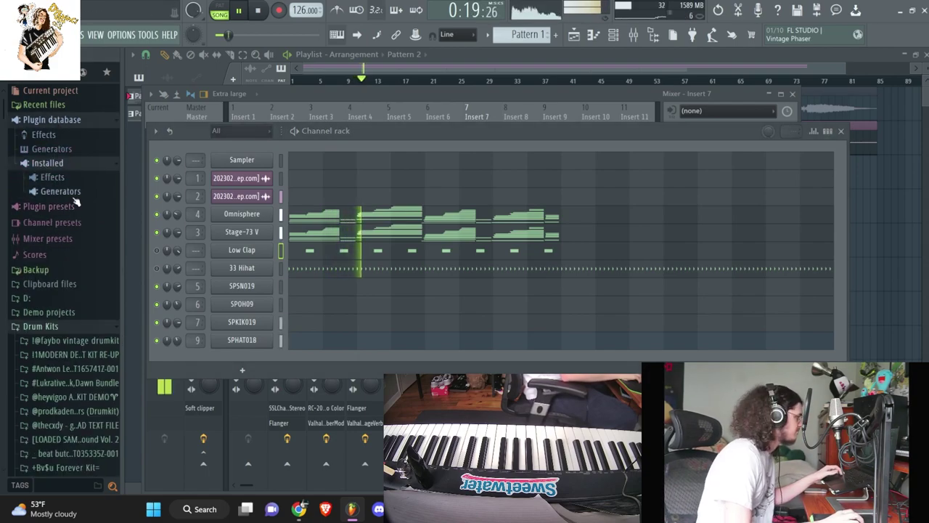
pyautogui.click(54, 192)
pyautogui.click(60, 235)
pyautogui.scroll(-5, 79, 290)
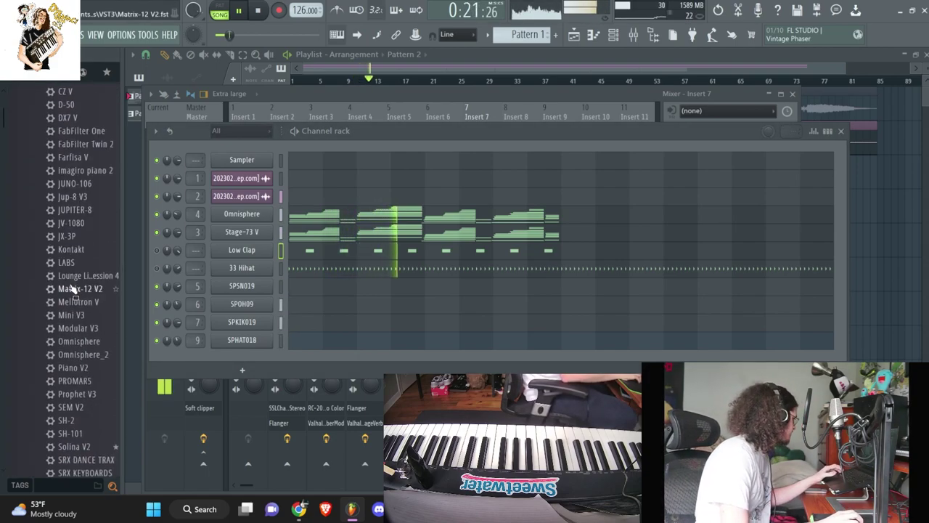
pyautogui.scroll(5, 91, 337)
pyautogui.scroll(-5, 93, 334)
pyautogui.press('space')
pyautogui.moveTo(86, 236); pyautogui.dragTo(245, 362)
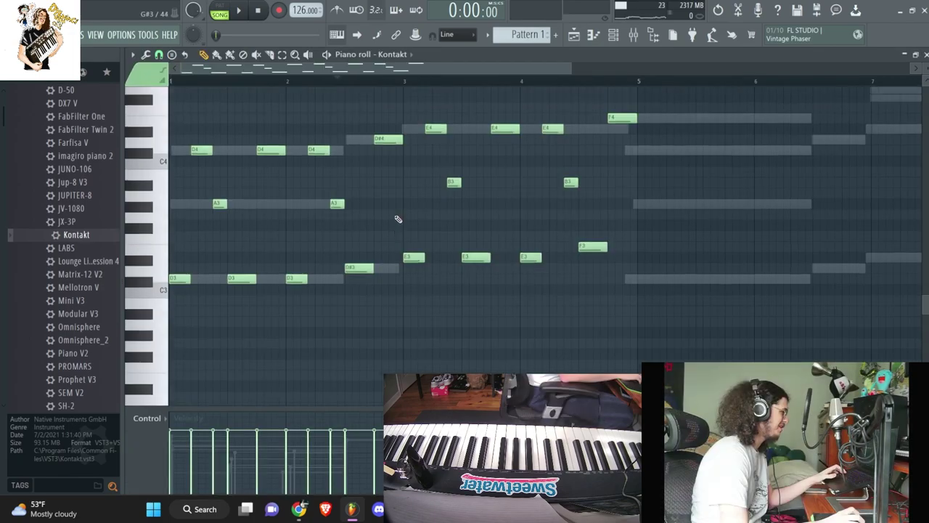
# Step: Move the last two Kontakt bass notes in bar 4 to E4 and E3, and duplicate the four-bar line into bars 5 to 8
pyautogui.scroll(4, 400, 224)
pyautogui.press('space')
pyautogui.scroll(-1, 401, 228)
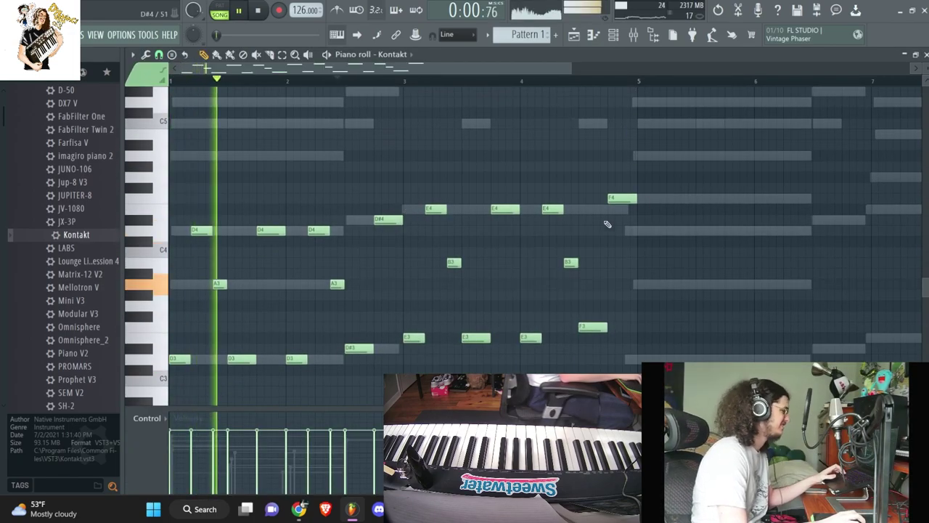
pyautogui.moveTo(617, 199); pyautogui.dragTo(618, 210)
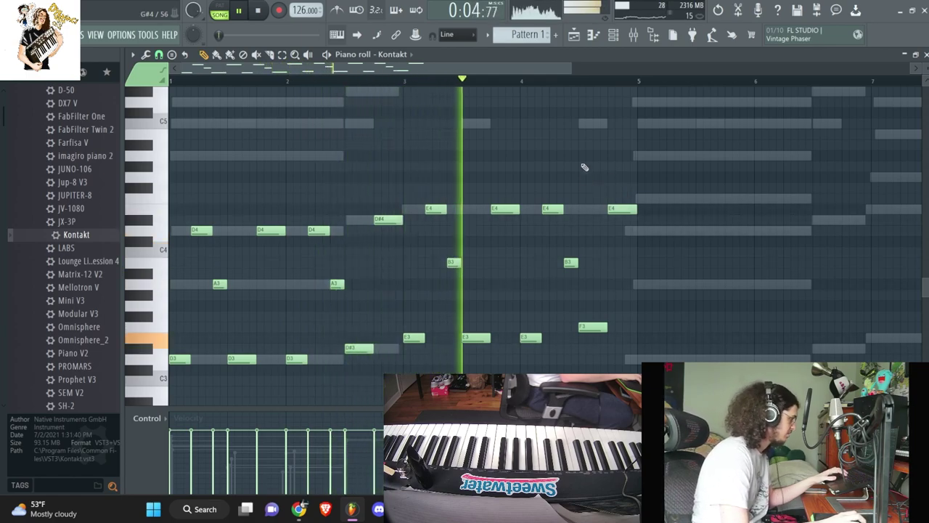
pyautogui.moveTo(585, 326)
pyautogui.mouseDown()
pyautogui.moveTo(591, 347)
pyautogui.moveTo(583, 335)
pyautogui.mouseUp()
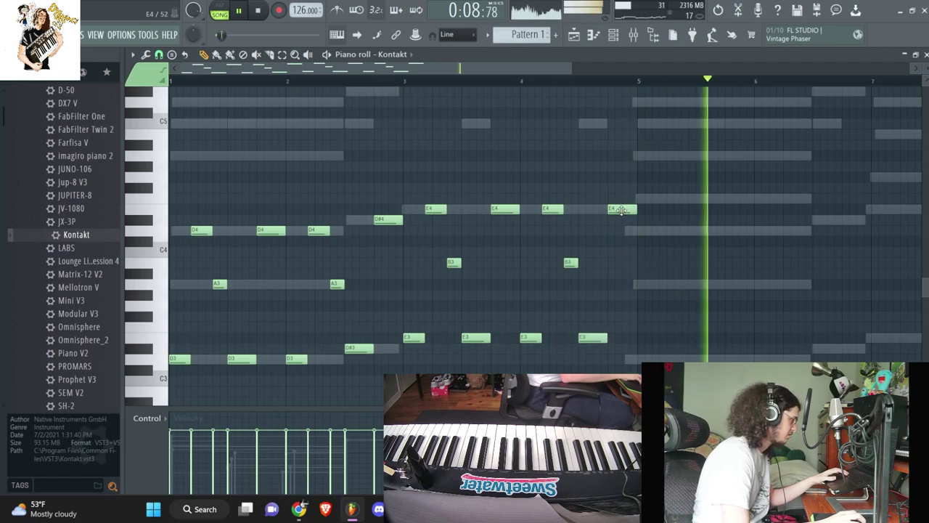
pyautogui.hotkey('ctrl', 'b')
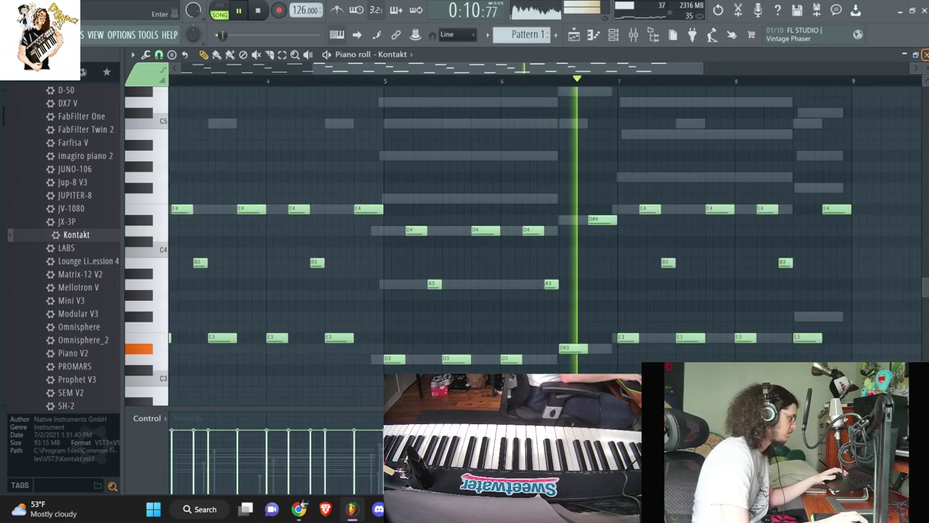
# Step: Set the Scarbee Rickenbacker Bass preset in Kontakt to Dub Bass and lower the Kontakt channel's volume
pyautogui.click(925, 55)
pyautogui.click(247, 361)
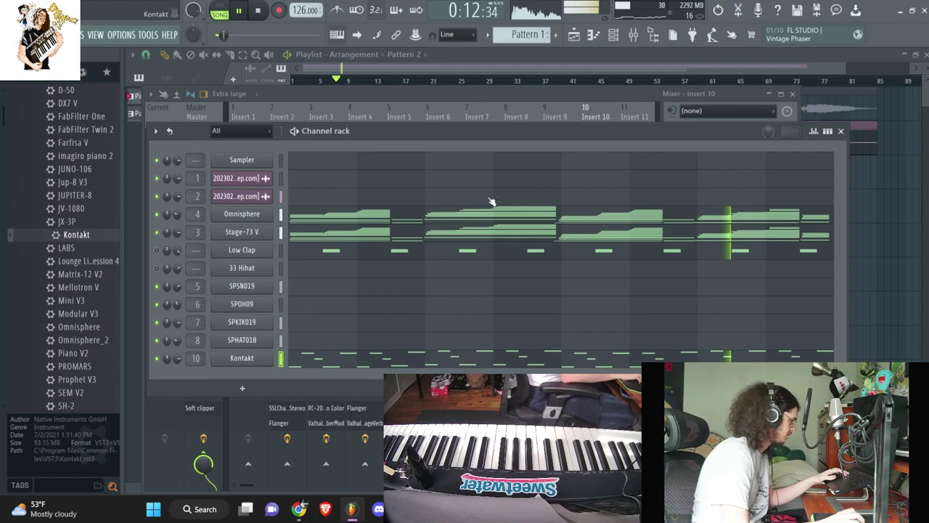
pyautogui.click(500, 260)
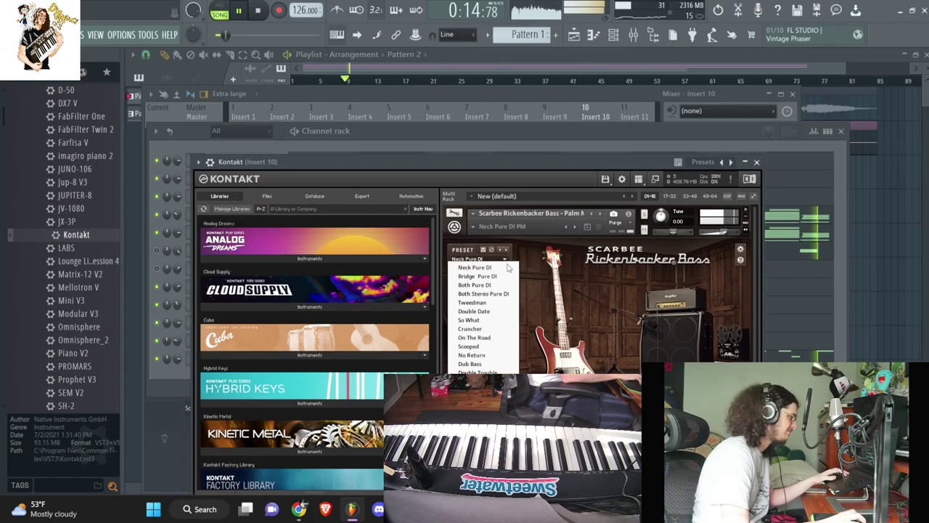
pyautogui.click(486, 363)
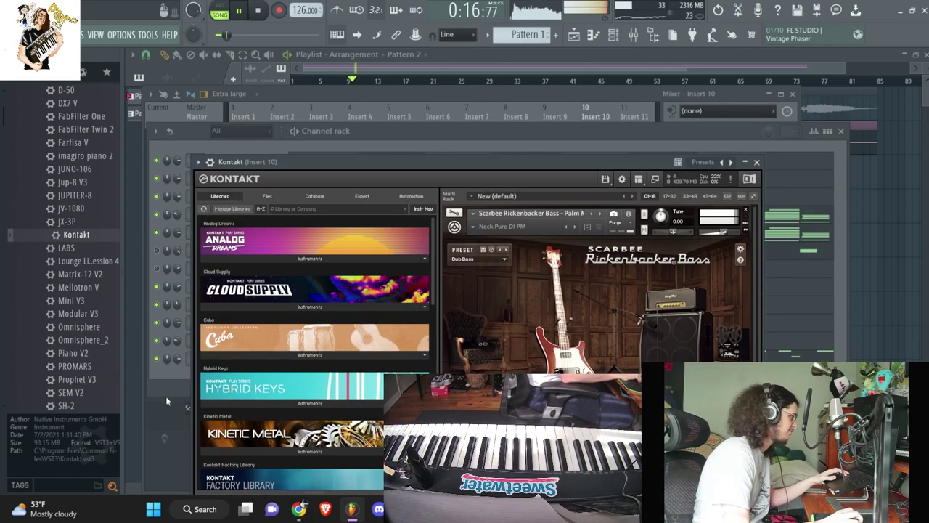
pyautogui.moveTo(177, 360); pyautogui.dragTo(177, 372)
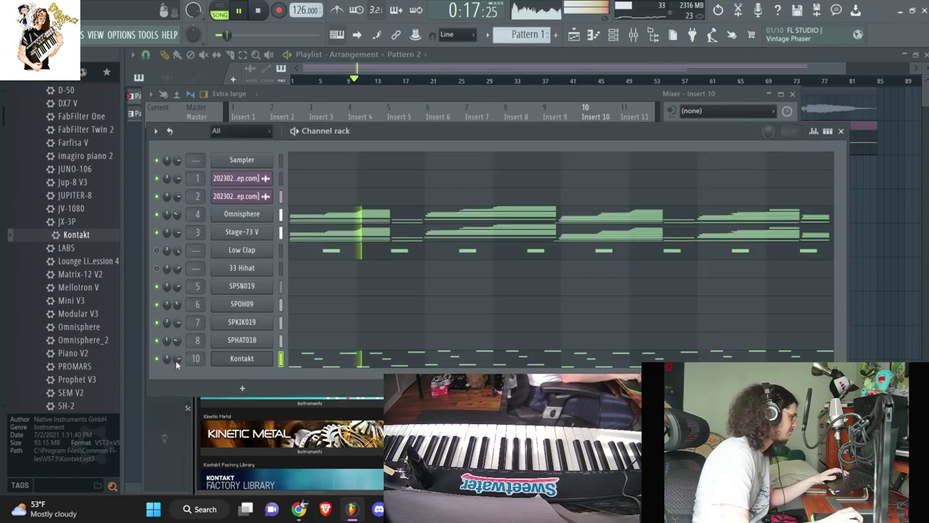
# Step: Open the Kontakt bass notes in the piano roll, set snapping to none, and inspect the note endings around bar 5
pyautogui.click(167, 419)
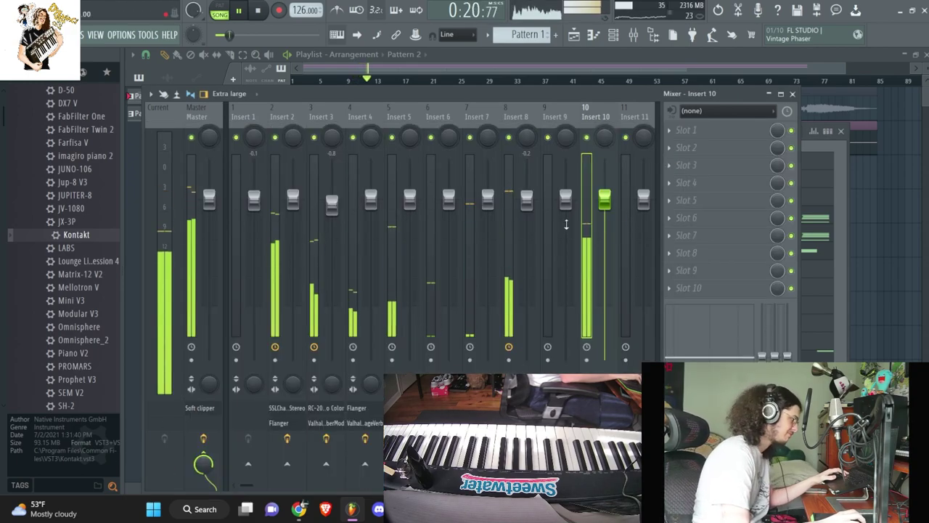
pyautogui.click(804, 357)
pyautogui.click(804, 357)
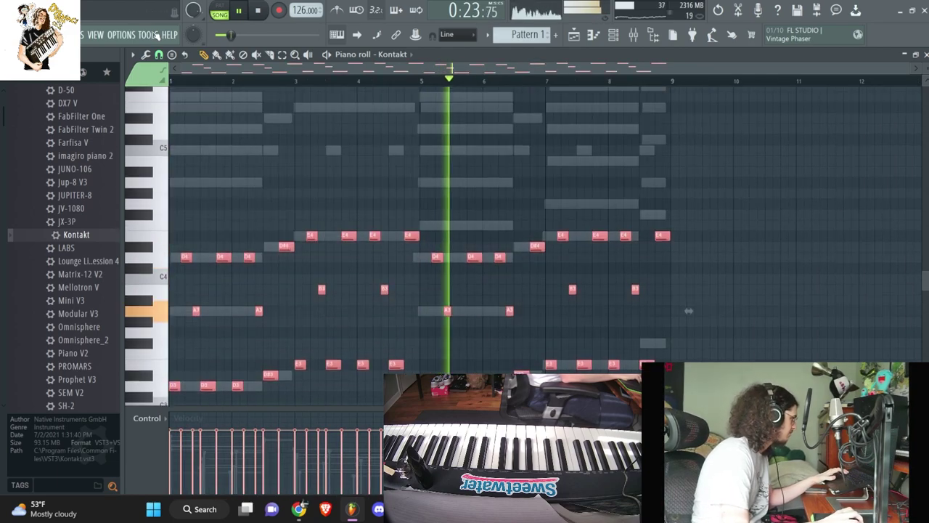
pyautogui.click(159, 55)
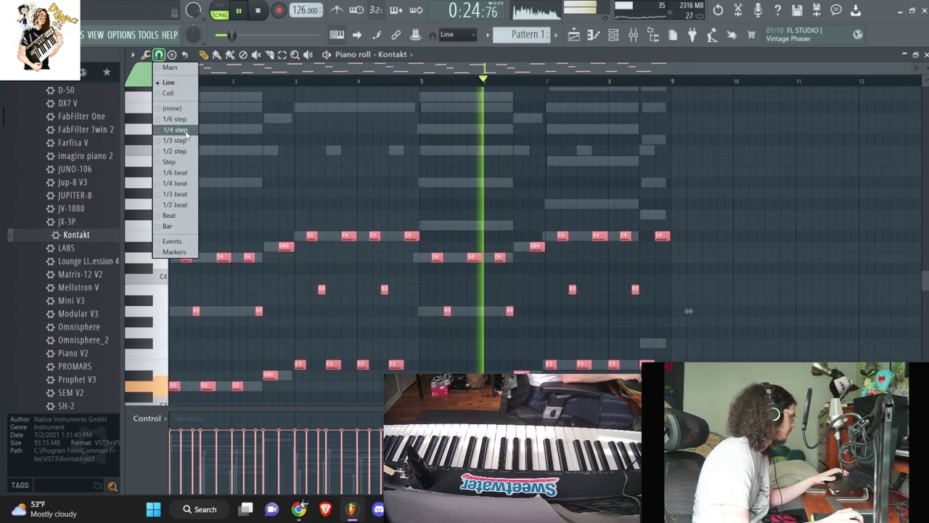
pyautogui.click(174, 109)
pyautogui.scroll(3, 402, 223)
pyautogui.scroll(1, 407, 223)
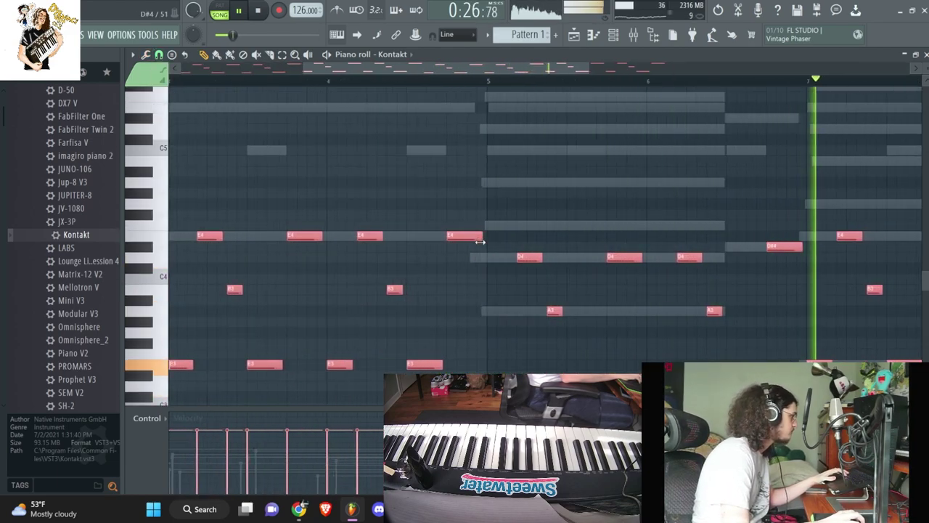
pyautogui.scroll(-3, 715, 311)
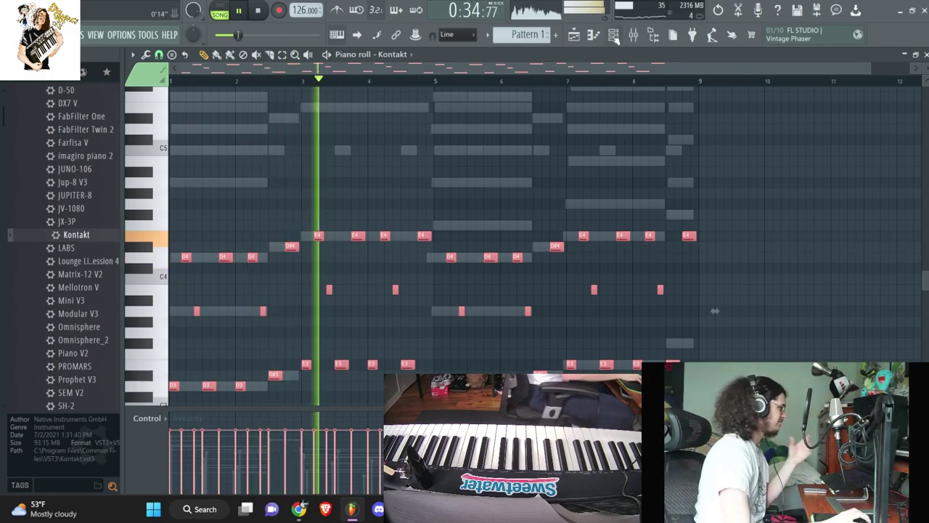
# Step: Fine-tune the Kontakt channel's volume to about -28.2 dB and return to the playlist
pyautogui.press('F6')
pyautogui.moveTo(177, 361); pyautogui.dragTo(176, 359)
pyautogui.scroll(6, 87, 290)
pyautogui.press('F5')
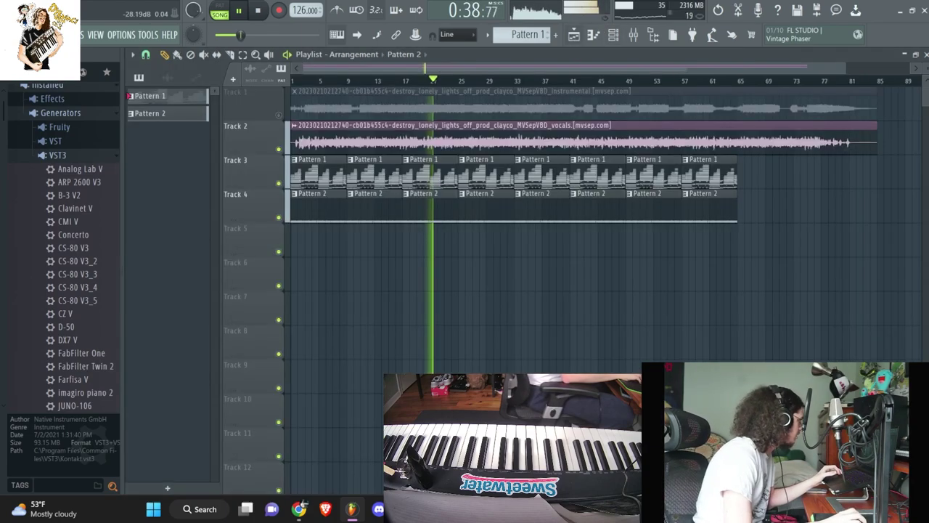
# Step: Find the Dylvinci Lead Run Oneshot sample in the Oneshot folder under Sounds and place it at bar 1 of Track 5
pyautogui.click(25, 55)
pyautogui.scroll(-3, 57, 353)
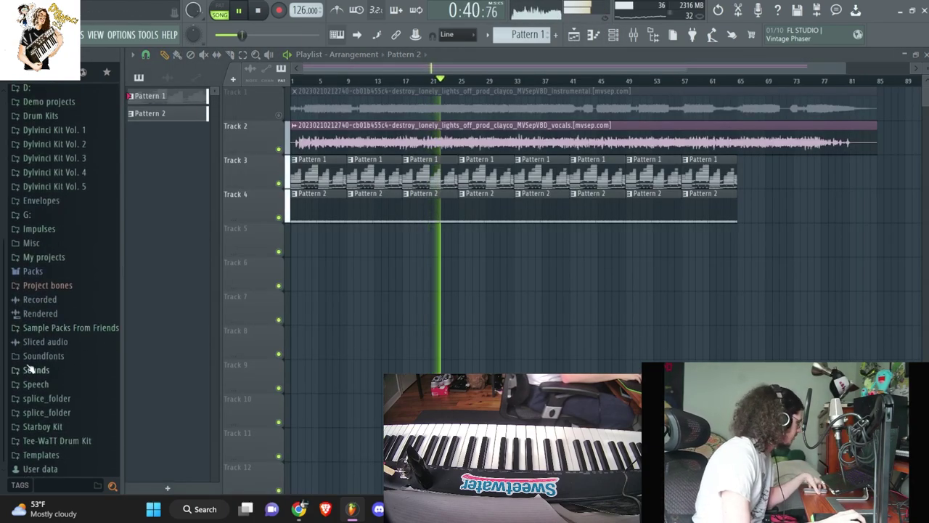
pyautogui.click(40, 370)
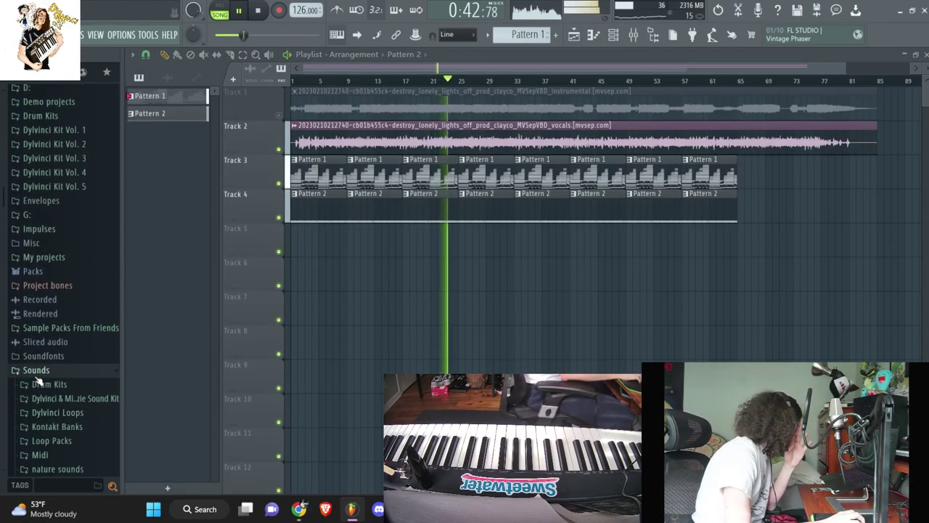
pyautogui.scroll(-4, 45, 378)
pyautogui.scroll(-4, 58, 392)
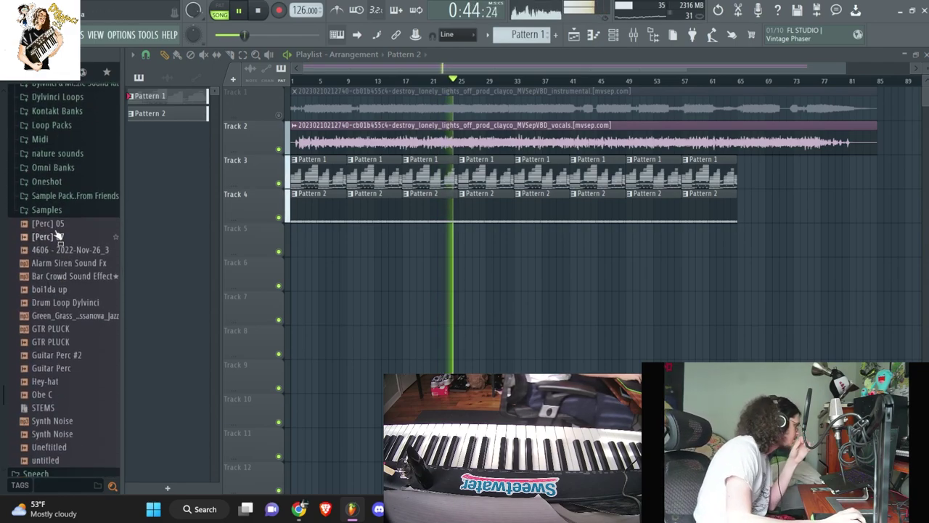
pyautogui.click(65, 182)
pyautogui.click(80, 352)
pyautogui.moveTo(81, 353); pyautogui.dragTo(294, 251)
pyautogui.scroll(3, 256, 118)
pyautogui.scroll(2, 256, 118)
# Step: Set the Dylvinci Lead Run Oneshot's time-stretching mode to Stretch and adjust its stretch pitch
pyautogui.press('space')
pyautogui.click(614, 35)
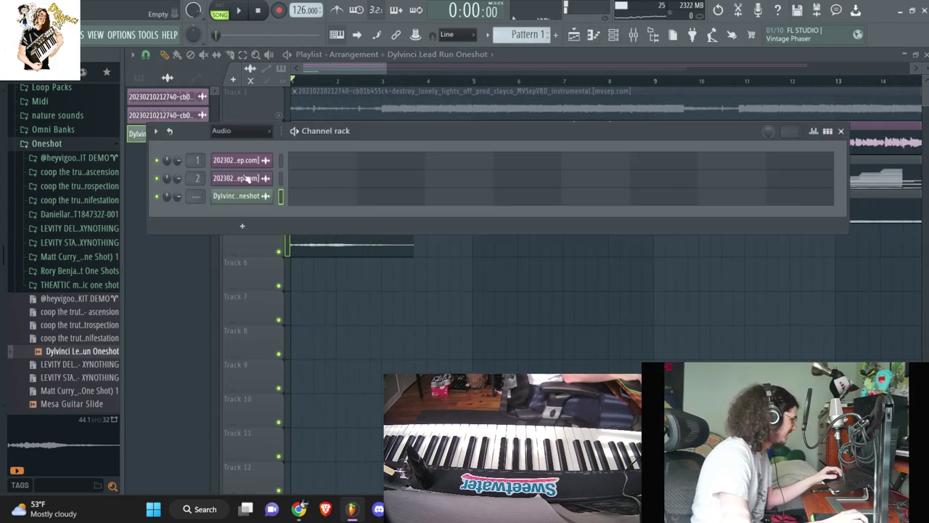
pyautogui.click(245, 196)
pyautogui.click(501, 238)
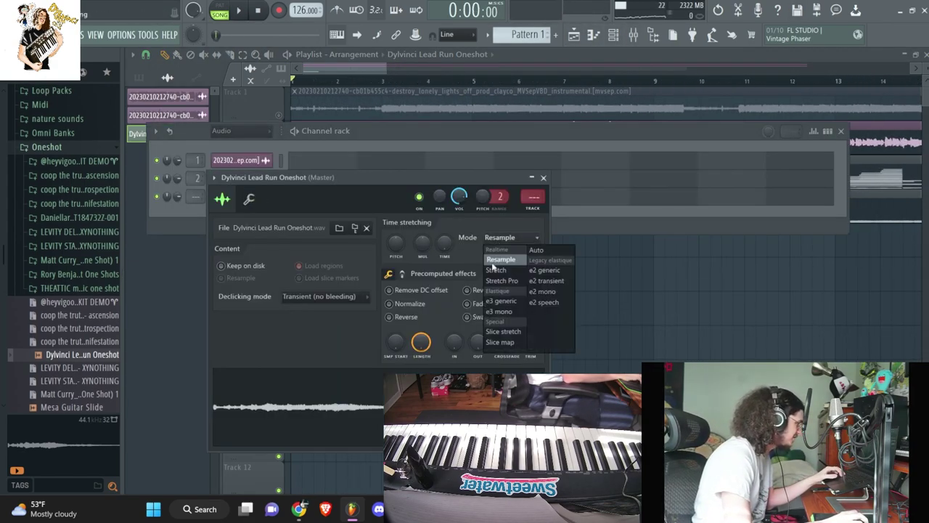
pyautogui.click(496, 269)
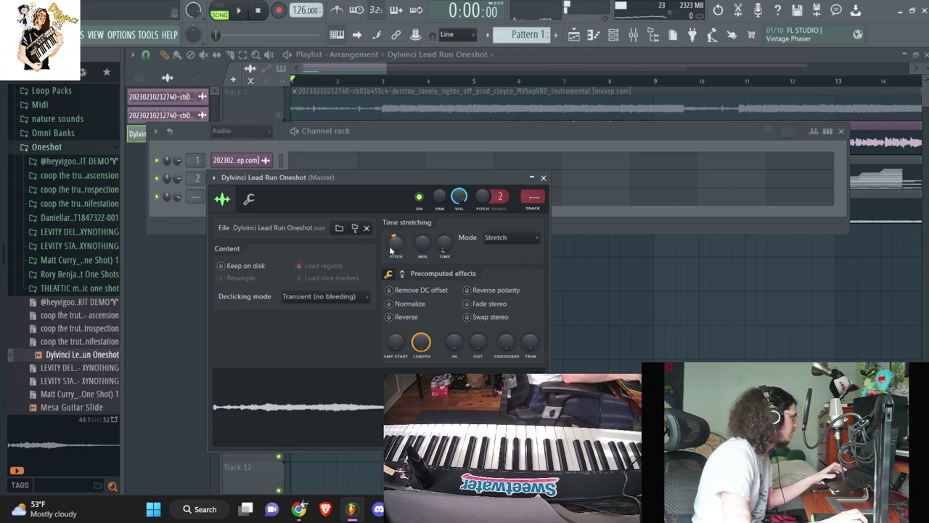
pyautogui.rightClick(636, 289)
# Step: Duplicate the Dylvinci Lead Run Oneshot clip along Track 5 so a copy starts every eight bars from bar 1 to bar 57
pyautogui.scroll(-3, 503, 288)
pyautogui.scroll(-3, 508, 309)
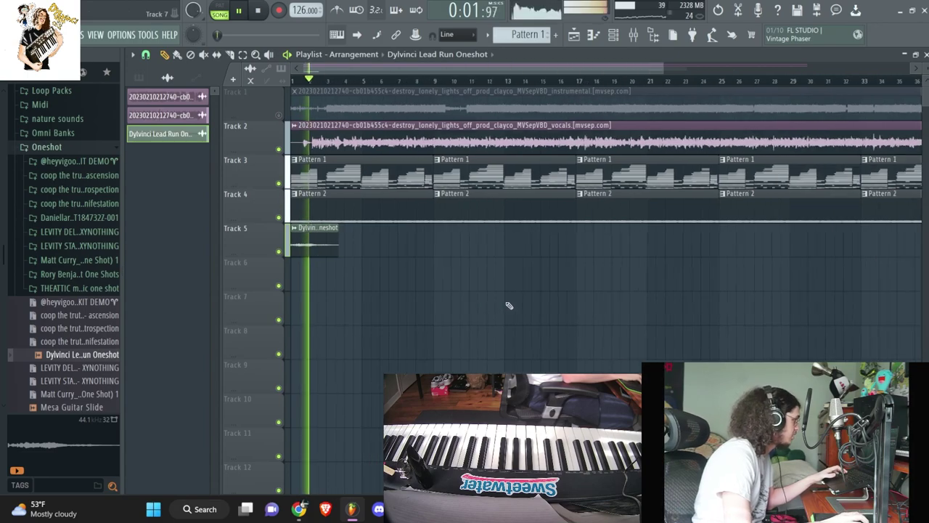
pyautogui.moveTo(377, 244); pyautogui.dragTo(299, 239)
pyautogui.hotkey('ctrl', 'b')
pyautogui.moveTo(406, 245); pyautogui.dragTo(454, 239)
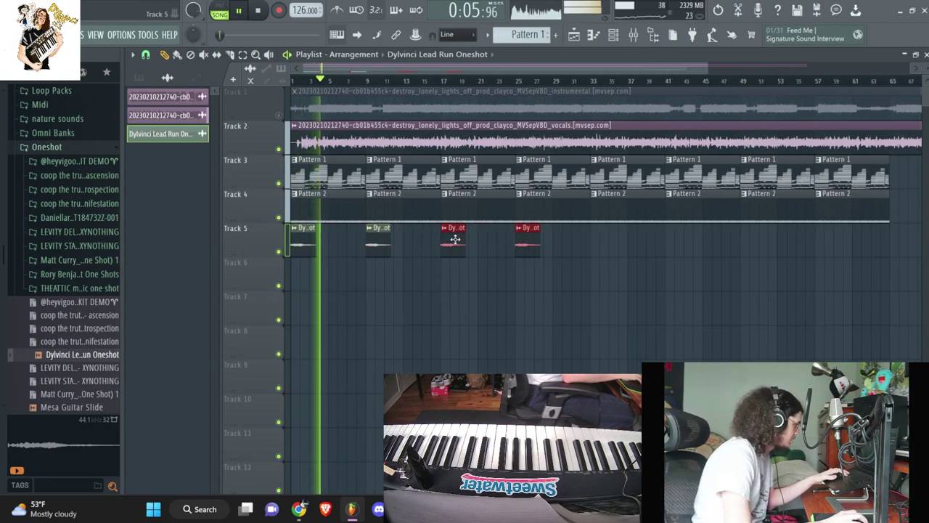
pyautogui.keyDown('ctrl'); pyautogui.click(424, 293); pyautogui.keyUp('ctrl')
pyautogui.moveTo(573, 254); pyautogui.dragTo(264, 259)
pyautogui.hotkey('ctrl', 'b')
pyautogui.moveTo(594, 246)
pyautogui.mouseDown()
pyautogui.moveTo(581, 253)
pyautogui.moveTo(603, 259)
pyautogui.mouseUp()
pyautogui.keyDown('ctrl'); pyautogui.click(604, 266); pyautogui.keyUp('ctrl')
# Step: Reset the fader of mixer Insert 8 to its default level
pyautogui.press('F9')
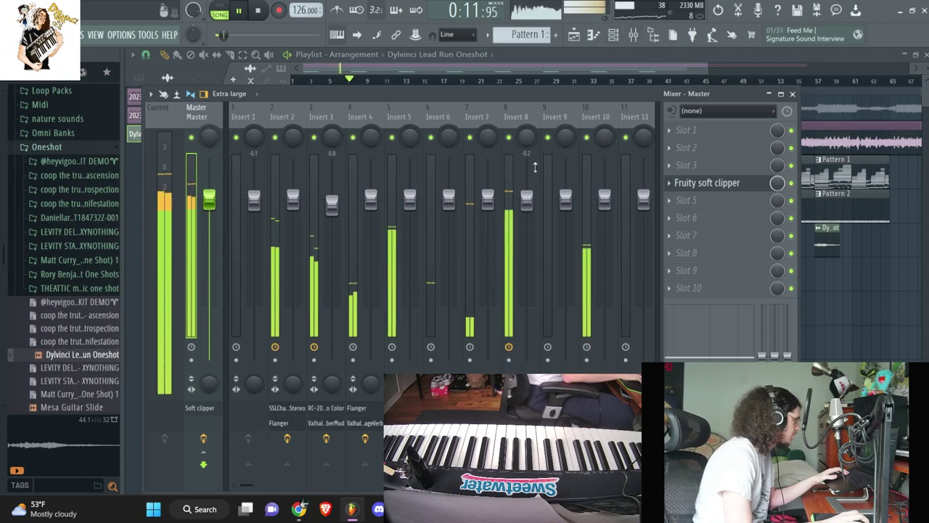
pyautogui.click(524, 199)
pyautogui.rightClick(527, 203)
pyautogui.press('Escape')
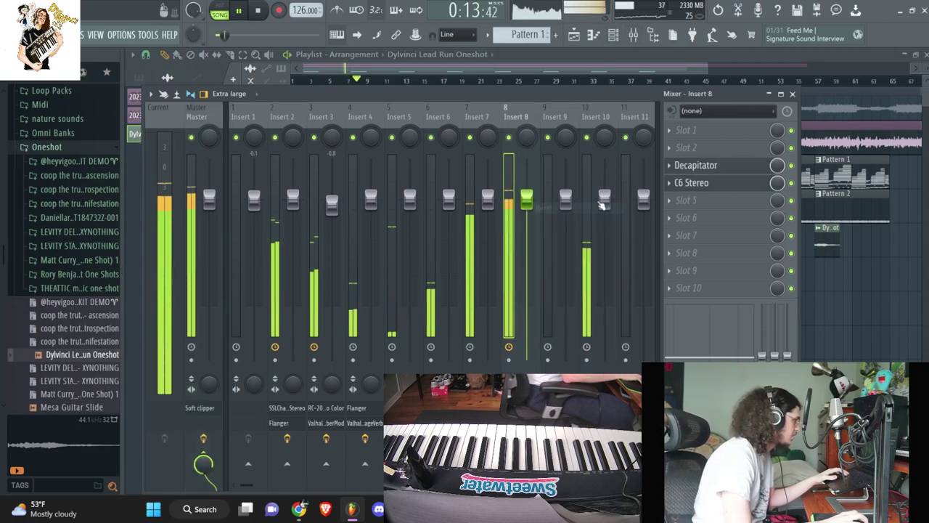
pyautogui.click(696, 201)
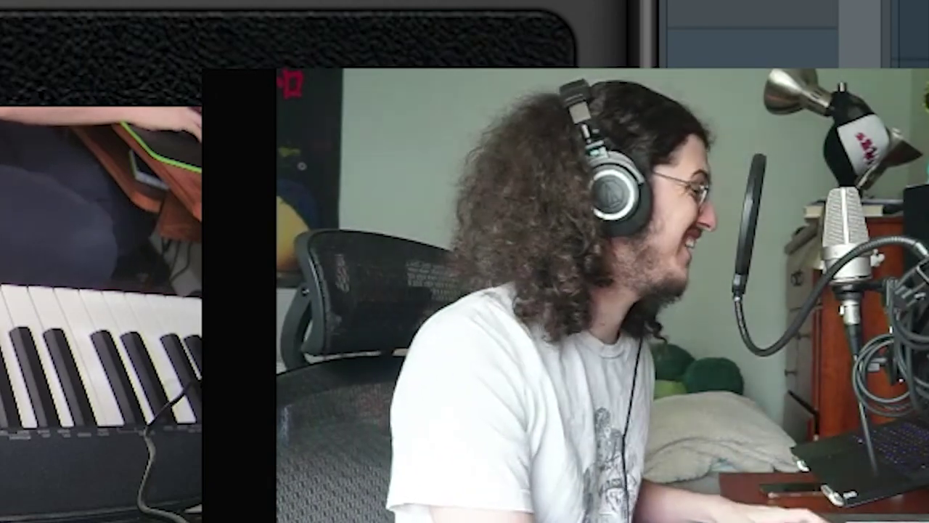
pyautogui.press('Escape')
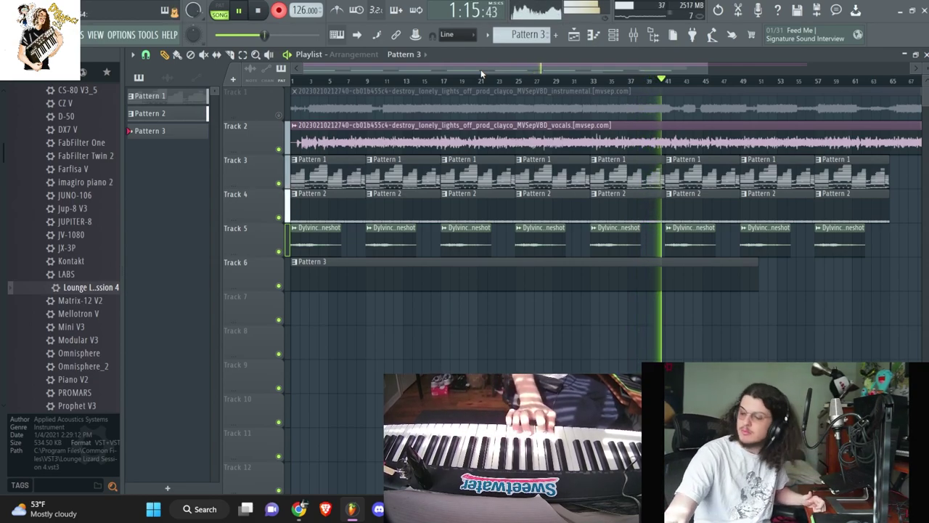
# Step: Restart the song and audition Super 8 presets such as Alpha Sauce, choosing another one from the preset list
pyautogui.press('space')
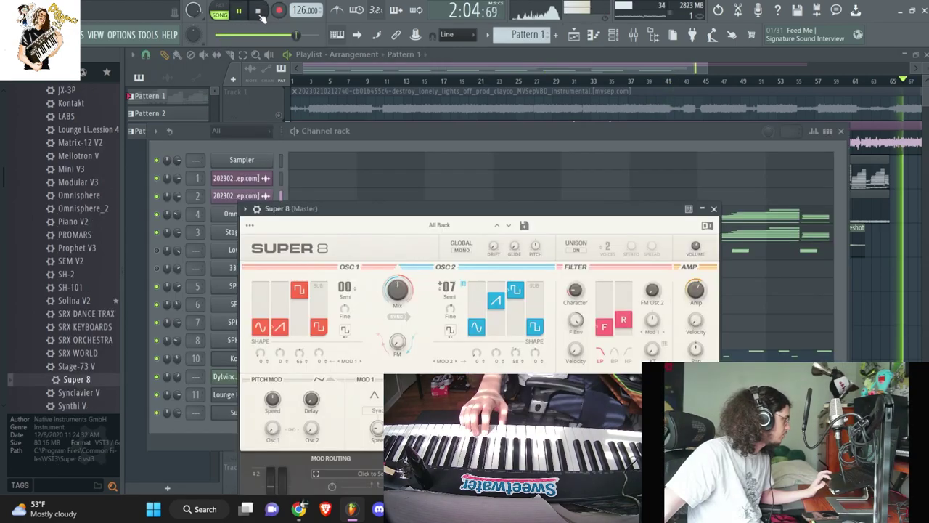
pyautogui.click(259, 11)
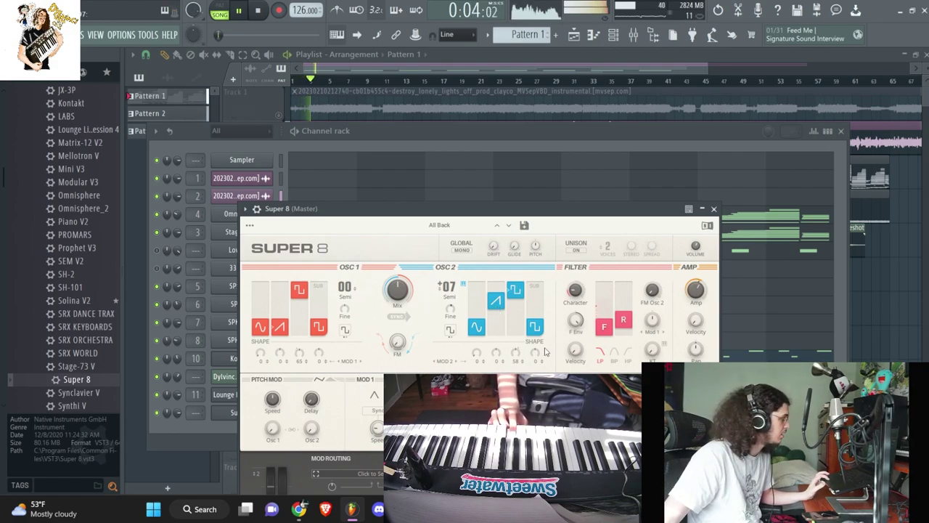
pyautogui.click(511, 225)
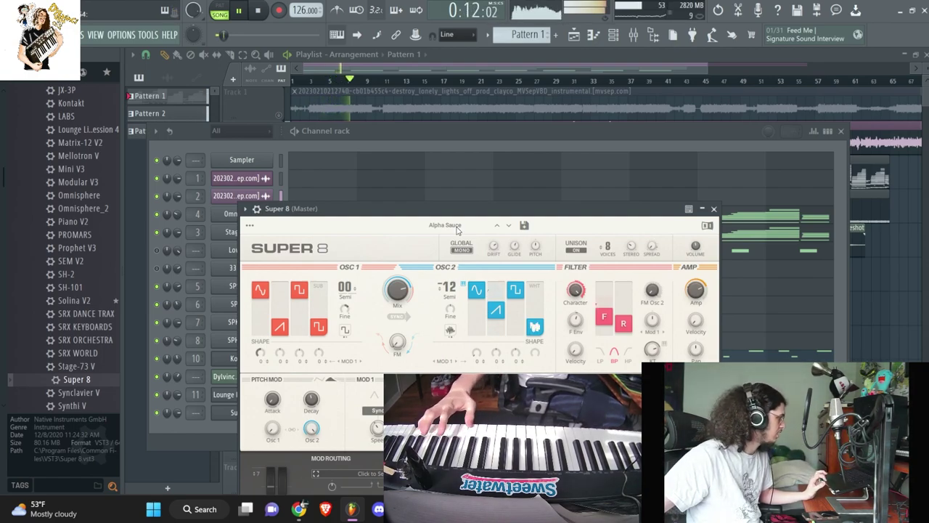
pyautogui.click(456, 226)
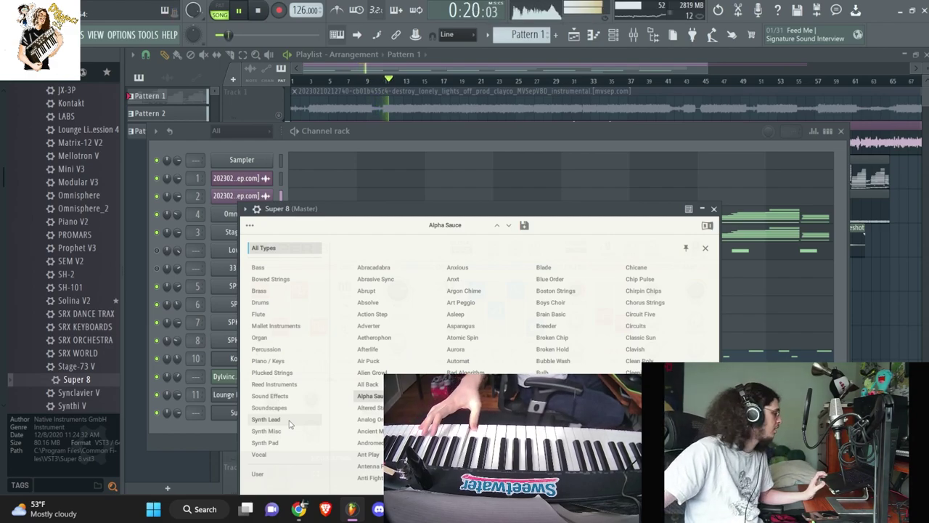
pyautogui.click(372, 419)
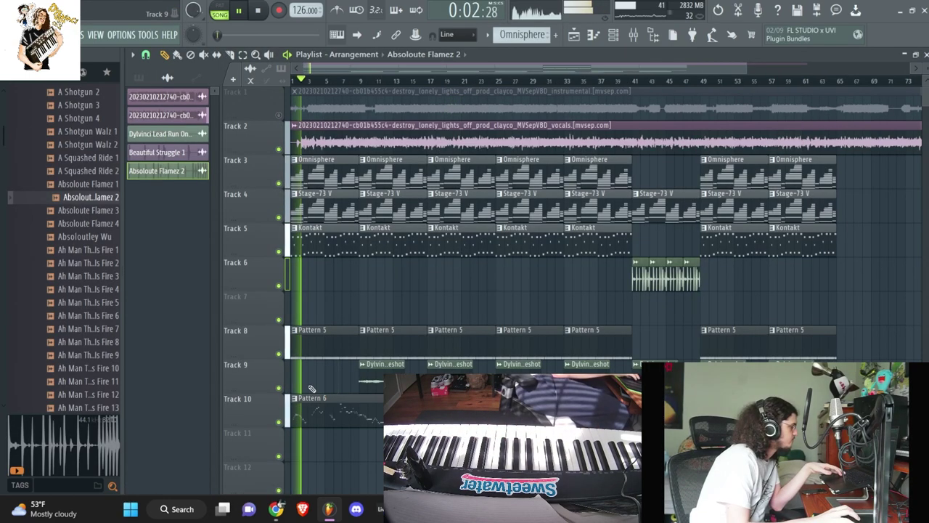
# Step: Undo the last playlist edit and bring up the channel rack
pyautogui.hotkey('ctrl', 'z')
pyautogui.press('F6')
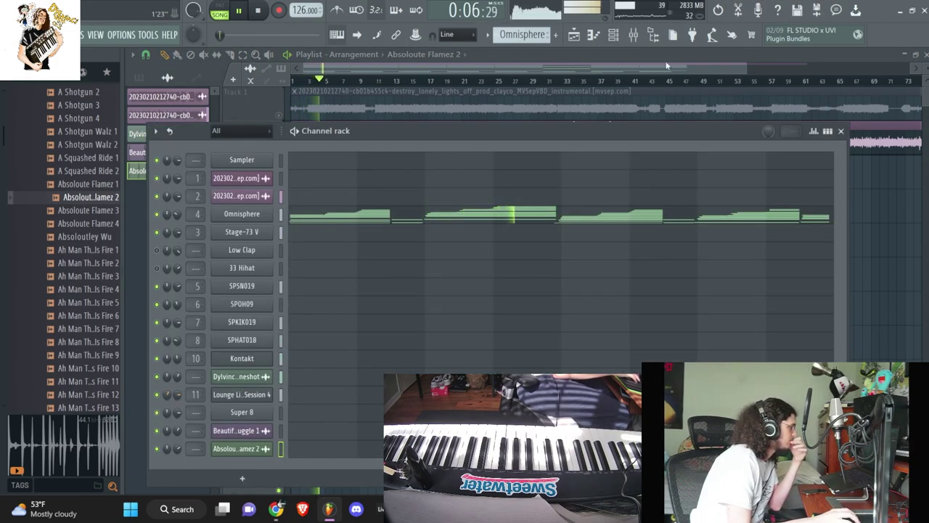
# Step: Add H-Delay Stereo in slot 1 of mixer Insert 11, ahead of ValhallaVintageVerb
pyautogui.press('F9')
pyautogui.click(622, 233)
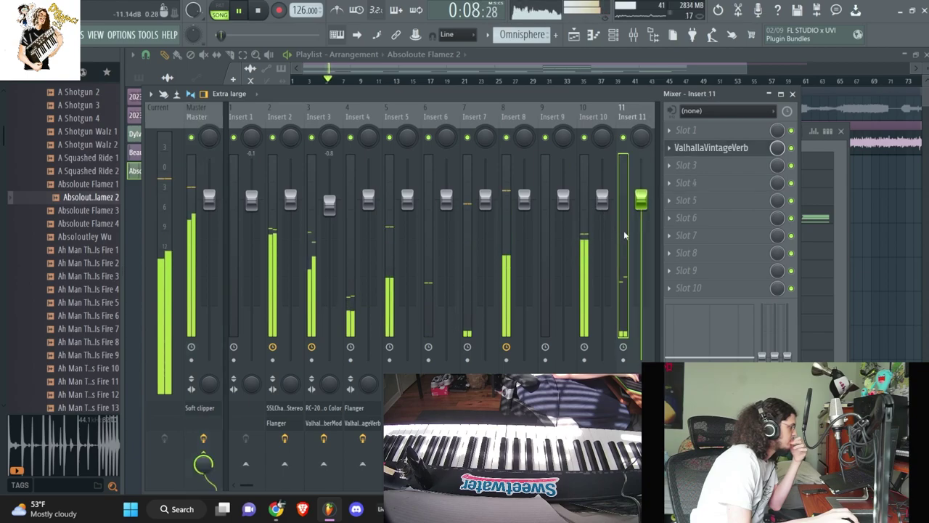
pyautogui.click(686, 199)
pyautogui.click(199, 16)
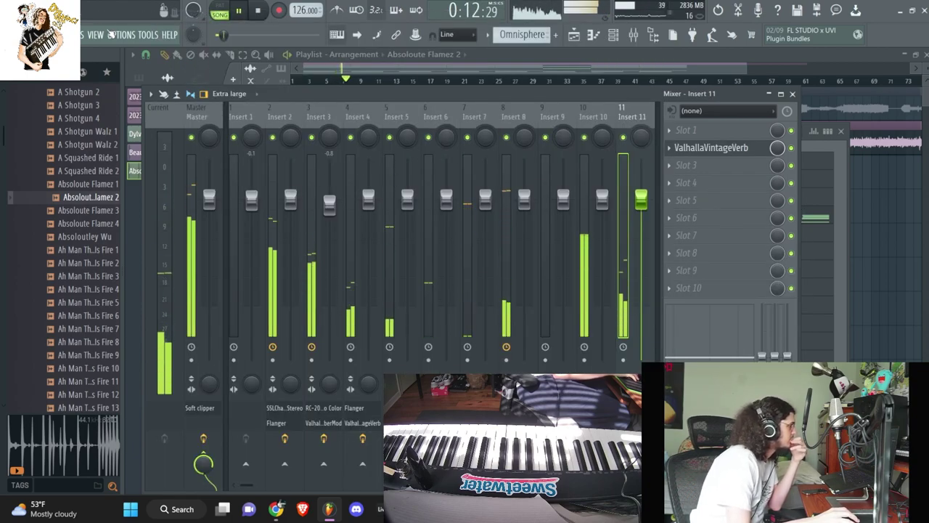
pyautogui.press('space')
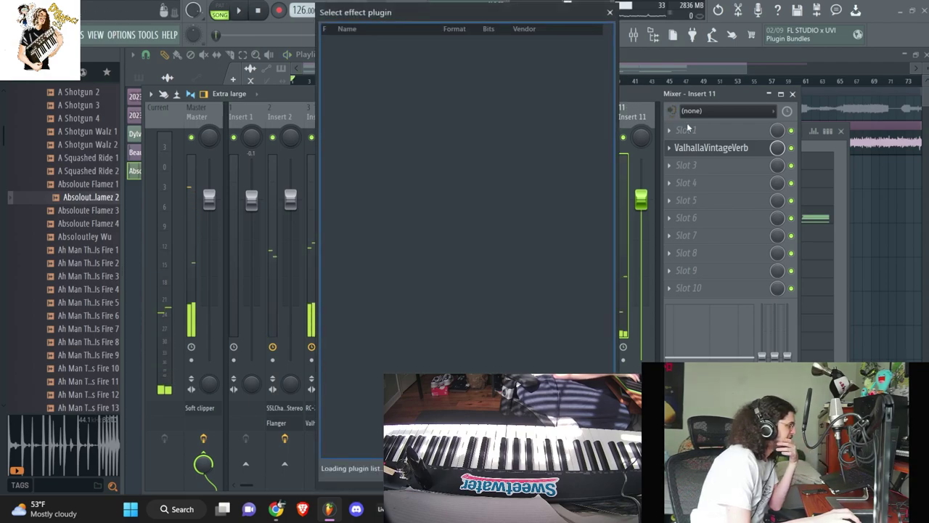
pyautogui.write('h')
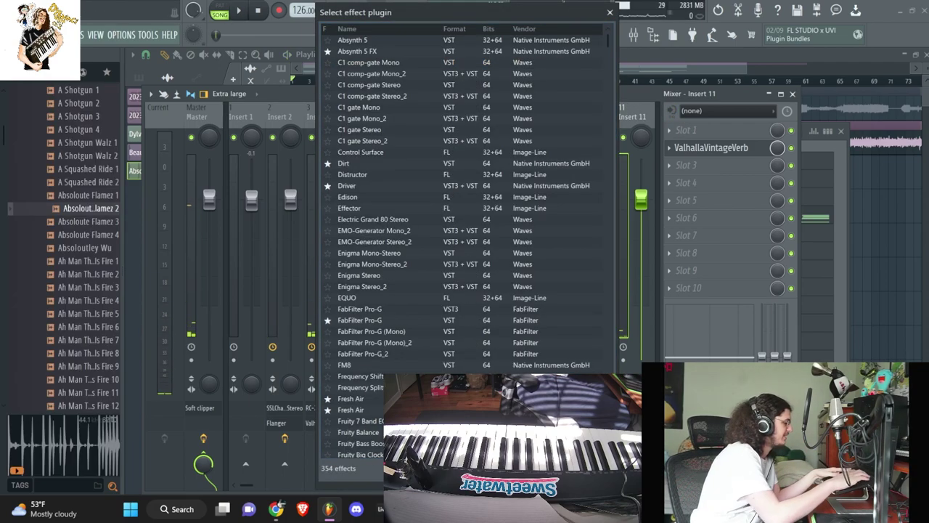
pyautogui.write('-d')
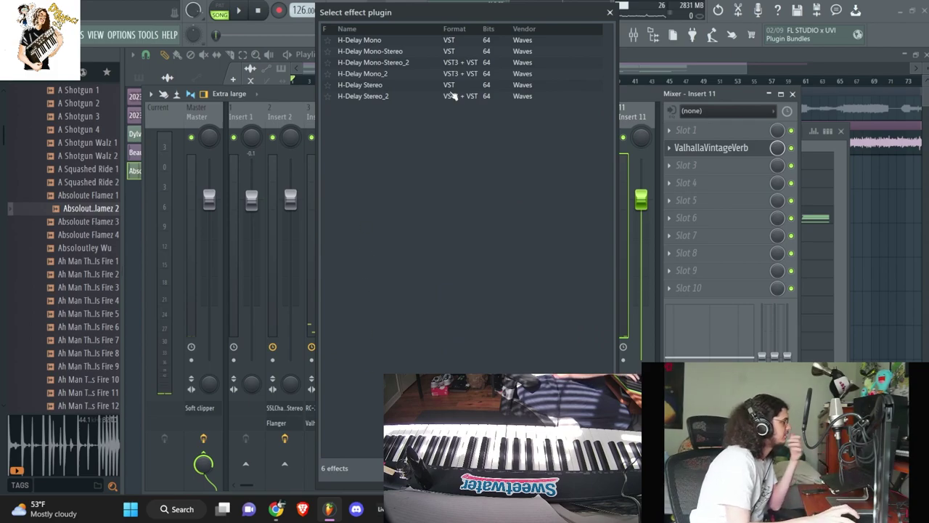
pyautogui.doubleClick(443, 85)
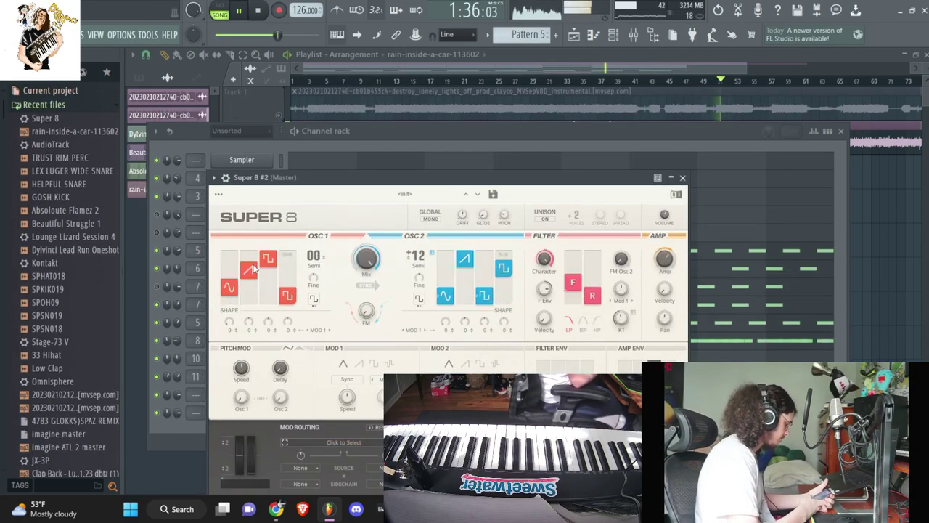
# Step: Load the Altered States preset in the second Super 8 instance
pyautogui.click(412, 197)
pyautogui.click(412, 196)
pyautogui.click(412, 197)
pyautogui.click(412, 197)
pyautogui.click(412, 196)
pyautogui.click(344, 376)
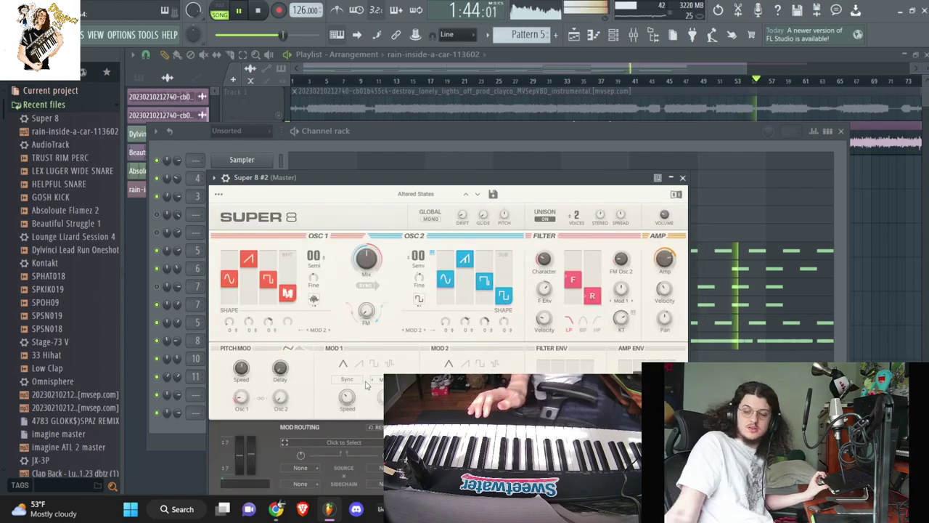
# Step: Load Gated Community from the Synth Misc presets in Super 8 #2 and step forward through the presets to Gnomin
pyautogui.click(415, 195)
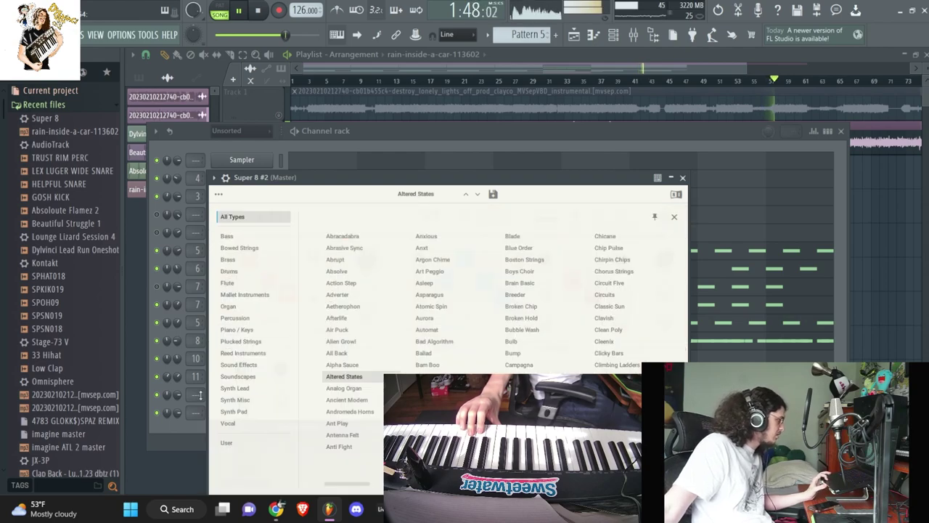
pyautogui.click(244, 399)
pyautogui.click(350, 364)
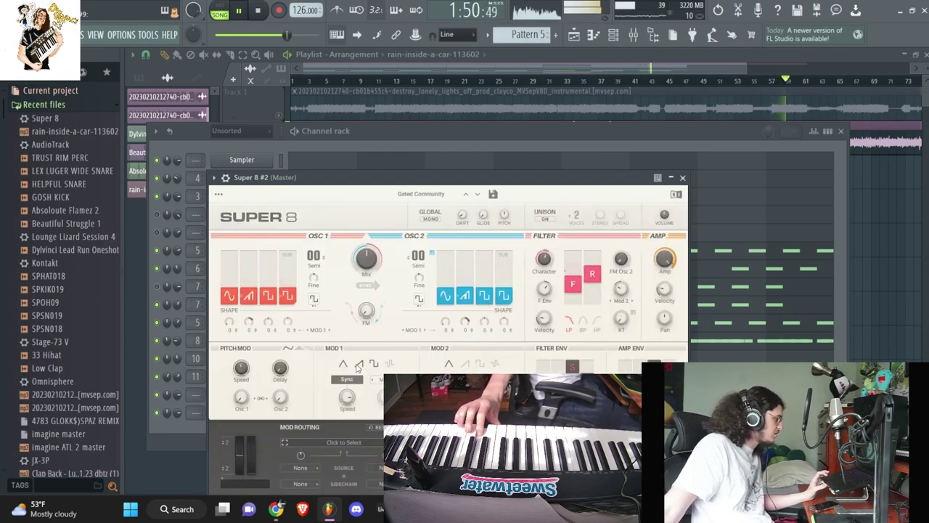
pyautogui.click(479, 195)
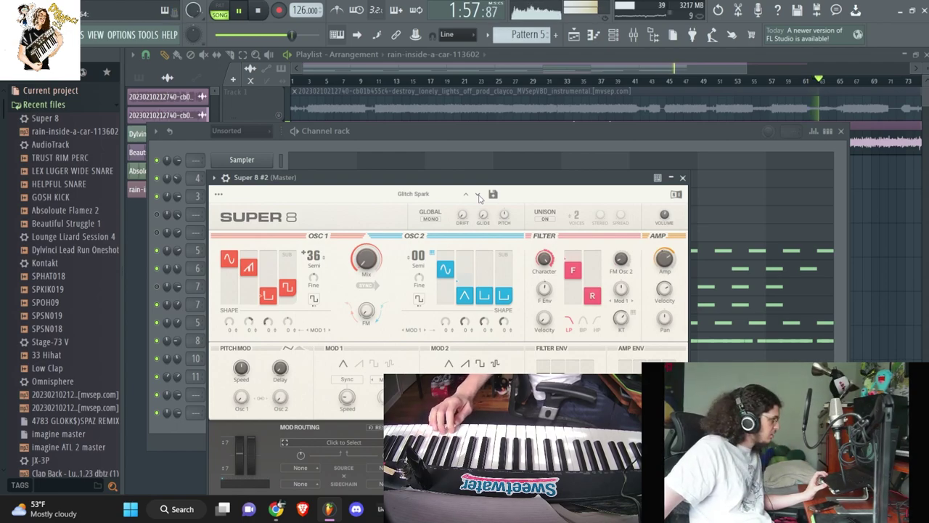
pyautogui.click(479, 196)
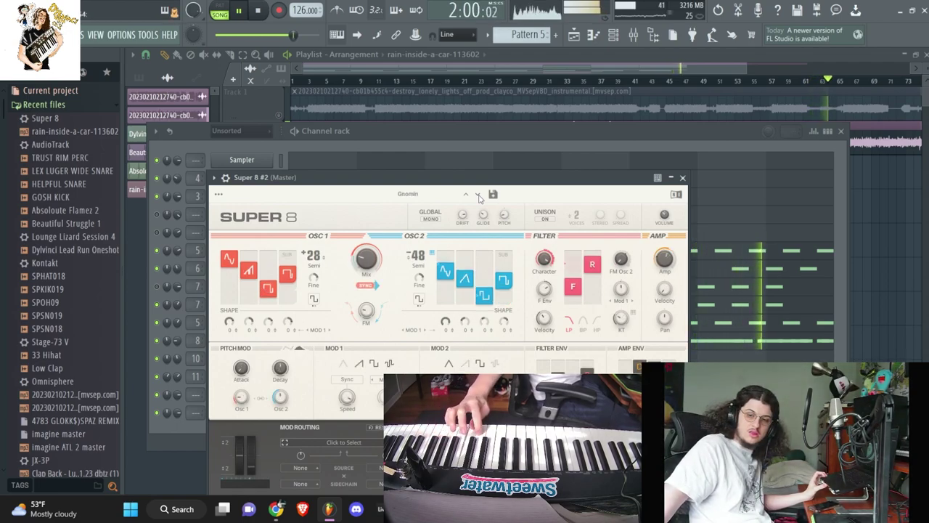
# Step: Create the new empty Pattern 7, place it at bar 1 of Track 11, and arm recording
pyautogui.click(557, 35)
pyautogui.click(879, 271)
pyautogui.press('space')
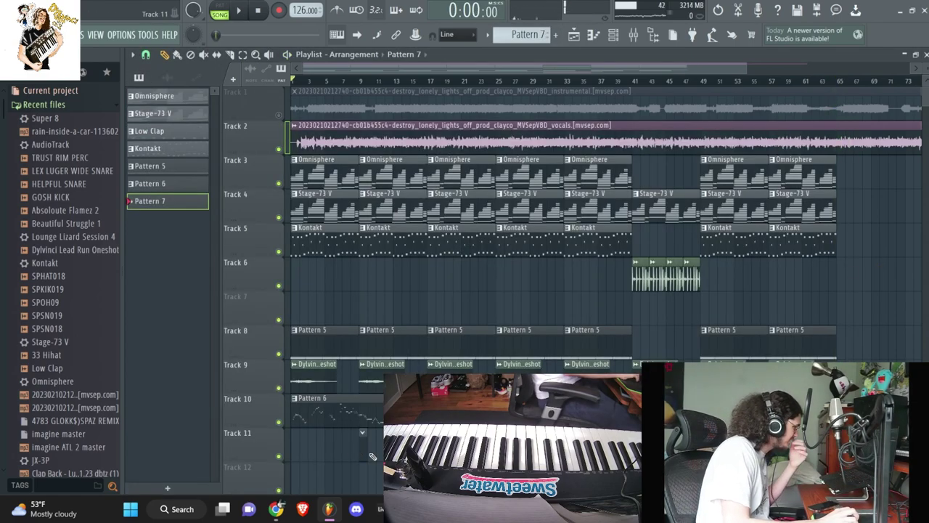
pyautogui.click(297, 444)
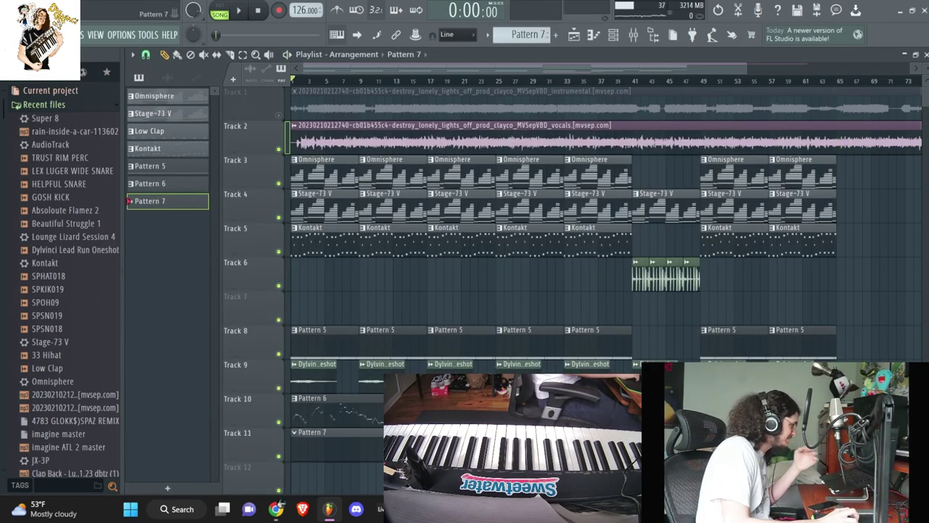
pyautogui.click(278, 10)
pyautogui.click(482, 315)
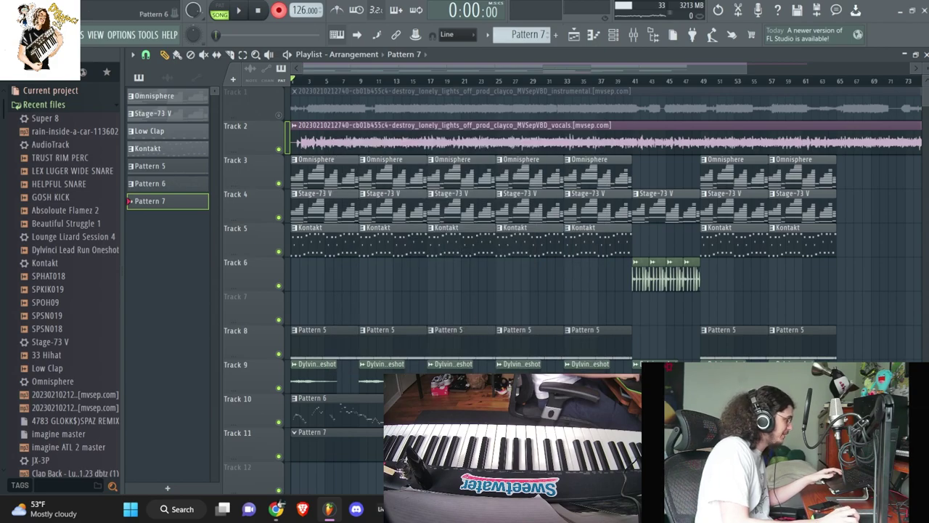